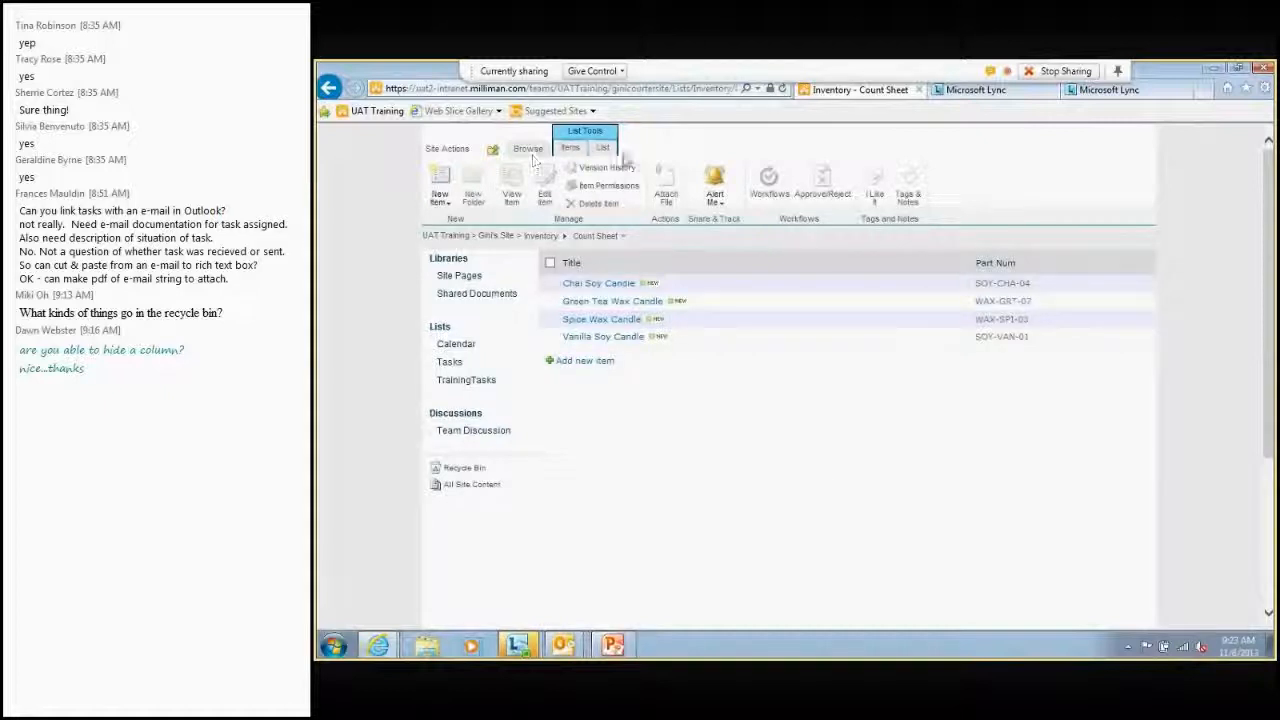
Widen the Title column in the Datasheet view of the Count Sheet list, and return to Standard view
{"action": "left_click", "coordinate": [603, 152]}
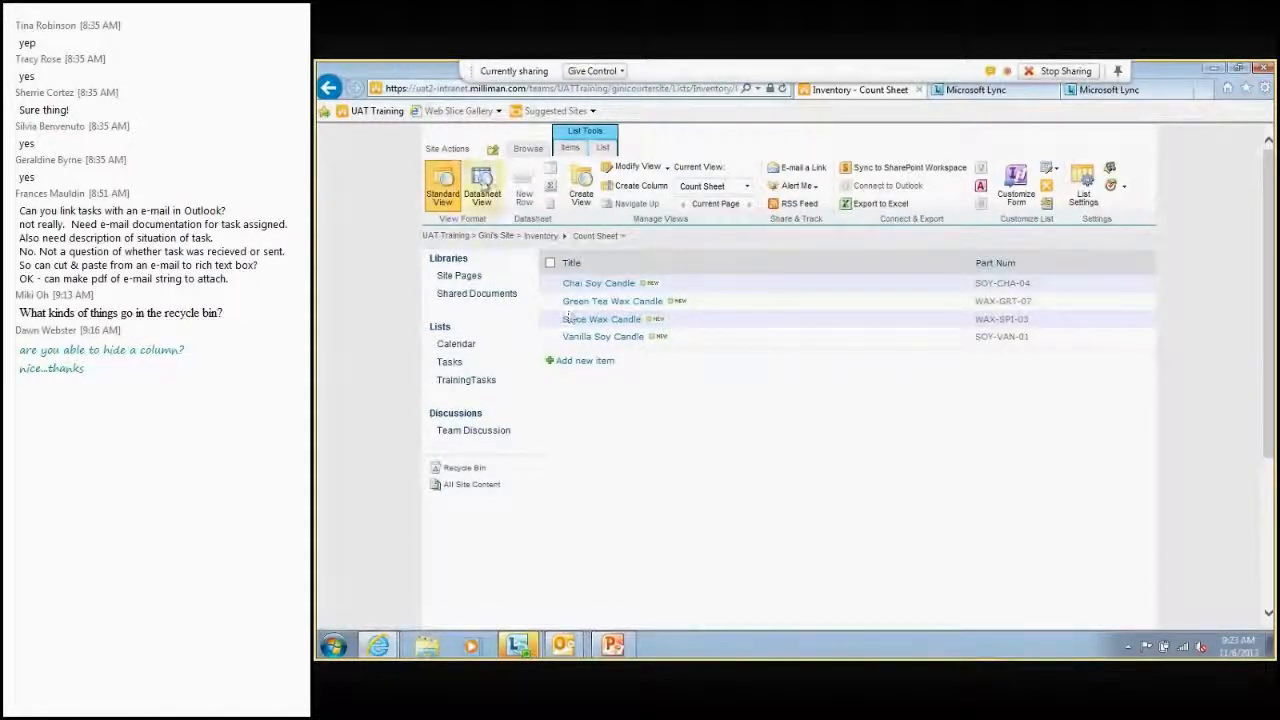
{"action": "left_click", "coordinate": [483, 185]}
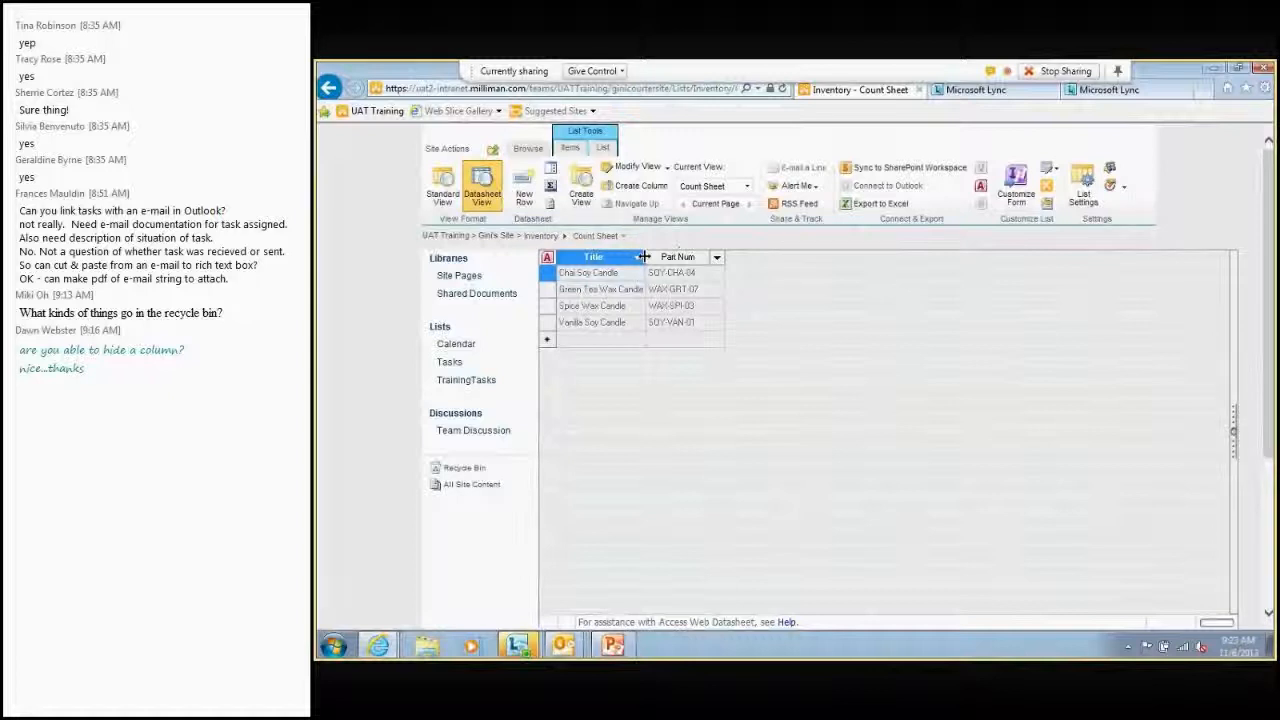
{"action": "left_click_drag", "start_coordinate": [643, 257], "coordinate": [668, 257]}
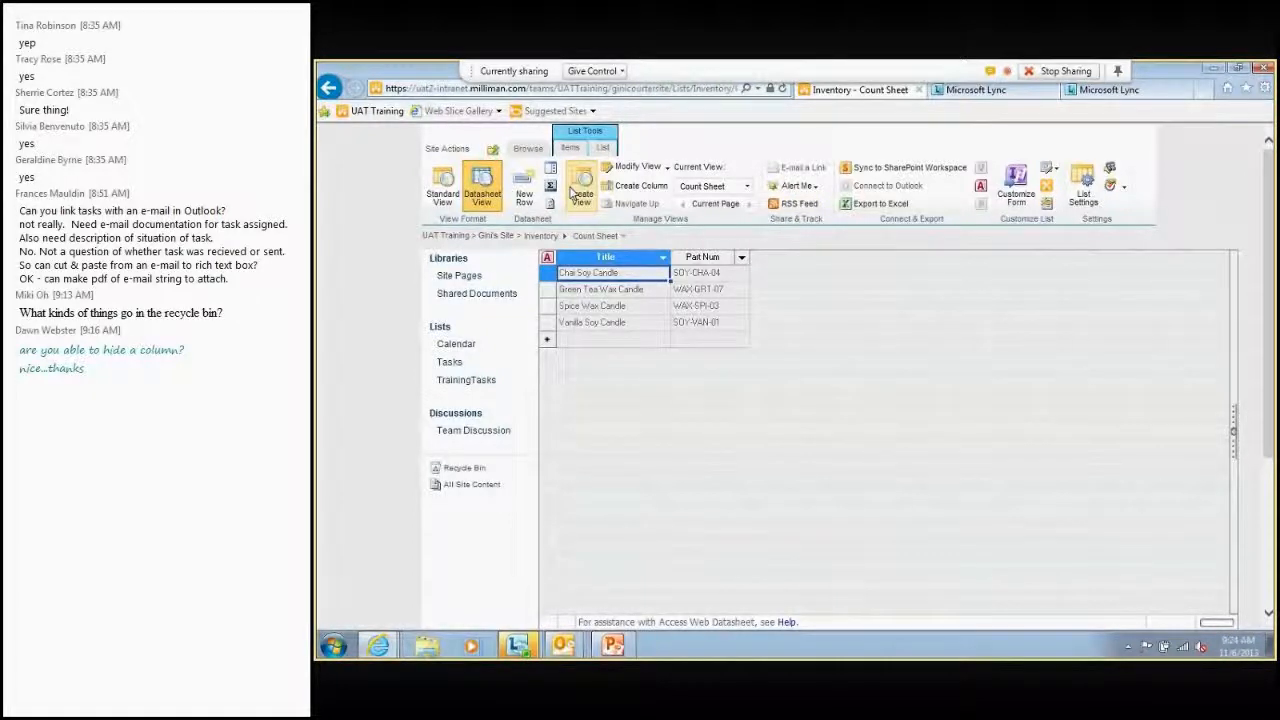
{"action": "left_click", "coordinate": [443, 190]}
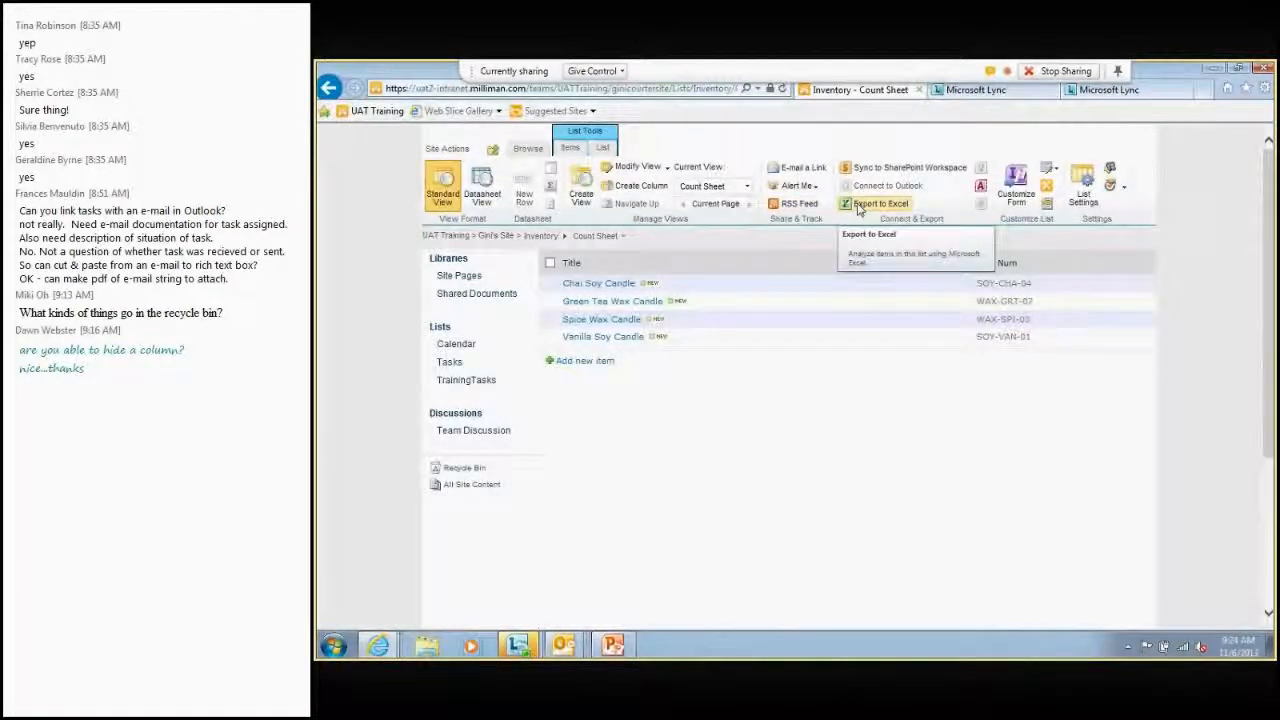
Export the Count Sheet view to Excel, opening the owssvr.iqy query file with its data connection enabled
{"action": "left_click", "coordinate": [858, 206]}
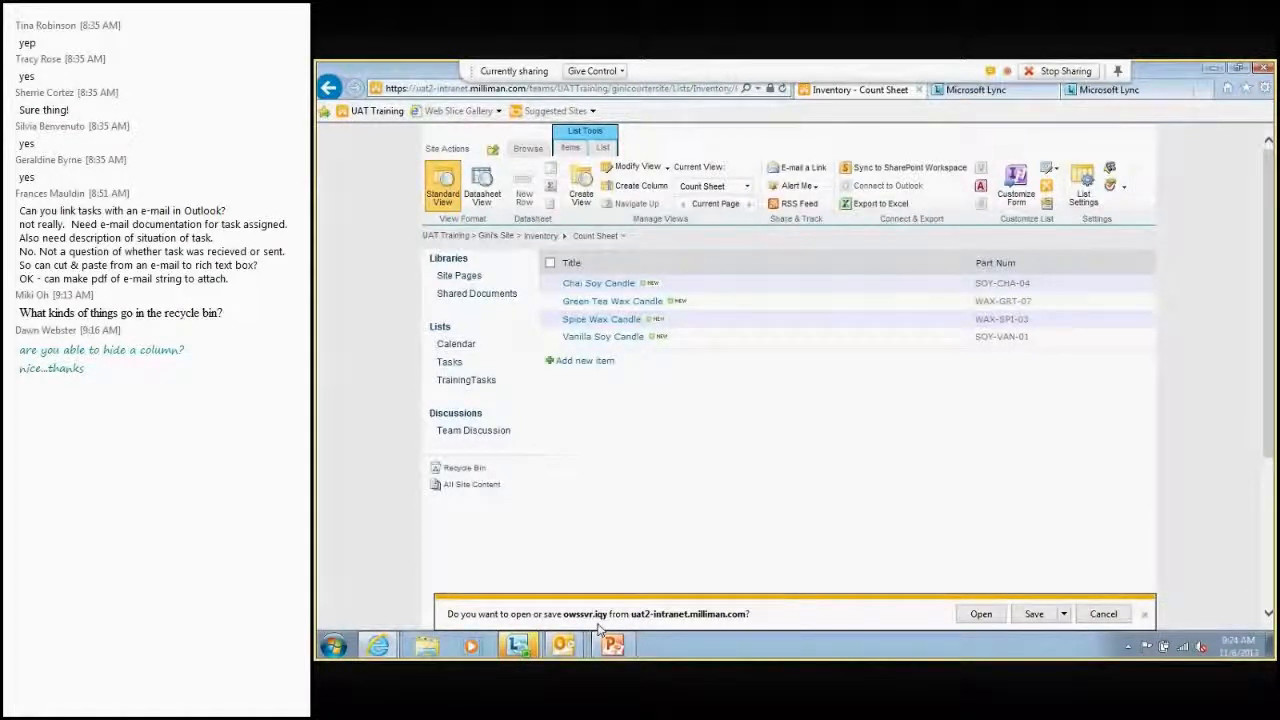
{"action": "left_click", "coordinate": [1034, 614]}
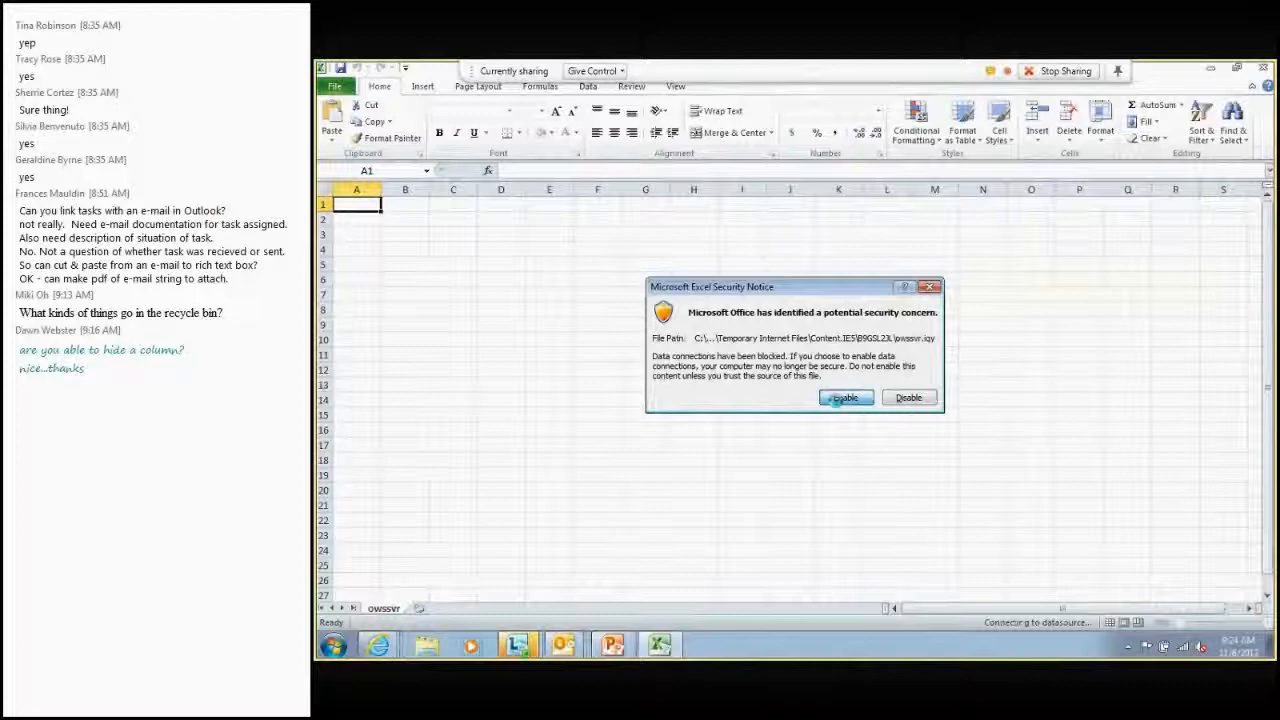
{"action": "left_click", "coordinate": [838, 398]}
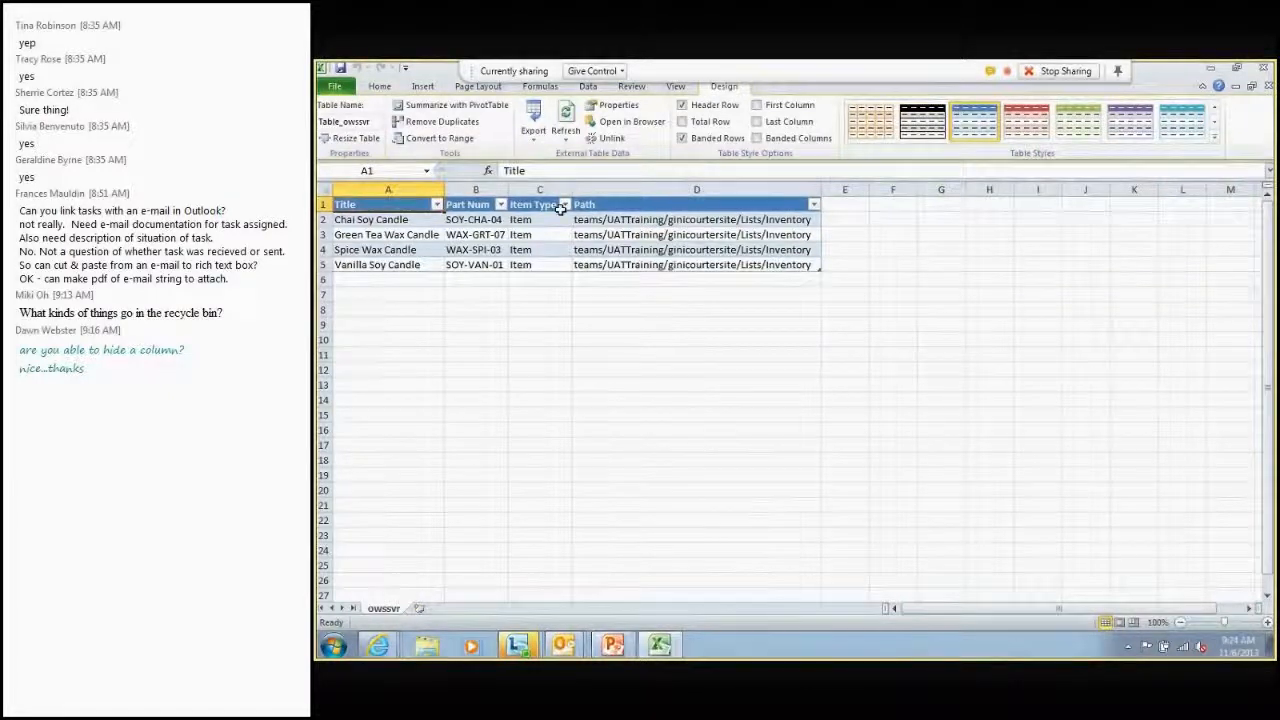
Hide the Item Type and Path columns (C and D) in the exported table
{"action": "left_click_drag", "start_coordinate": [547, 180], "coordinate": [651, 178]}
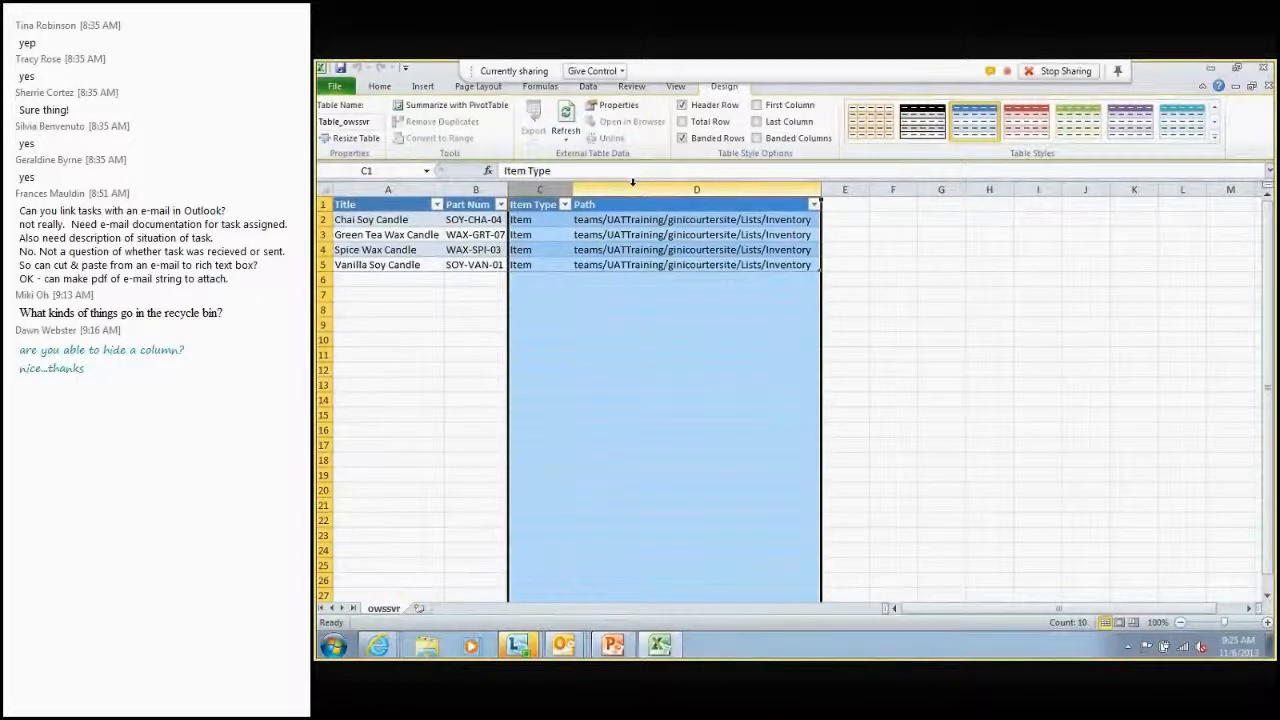
{"action": "right_click", "coordinate": [632, 183]}
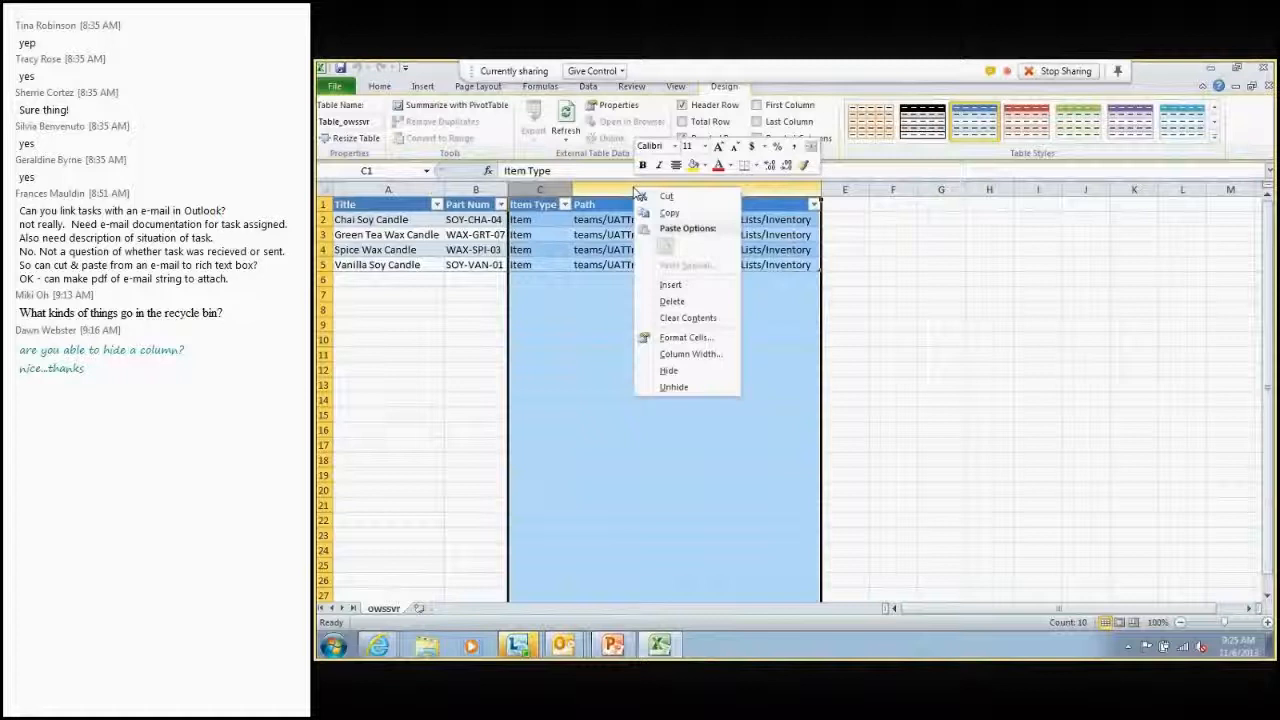
{"action": "left_click", "coordinate": [682, 372]}
Add the column headings Store 1, Store 2, Store 3 and Total after the Part Num column in row 1
{"action": "left_click", "coordinate": [534, 204]}
{"action": "type", "text": "Sgtore"}
{"action": "key", "text": "BackSpace"}
{"action": "key", "text": "BackSpace"}
{"action": "key", "text": "BackSpace"}
{"action": "key", "text": "BackSpace"}
{"action": "key", "text": "BackSpace"}
{"action": "key", "text": "BackSpace"}
{"action": "type", "text": "Store 1"}
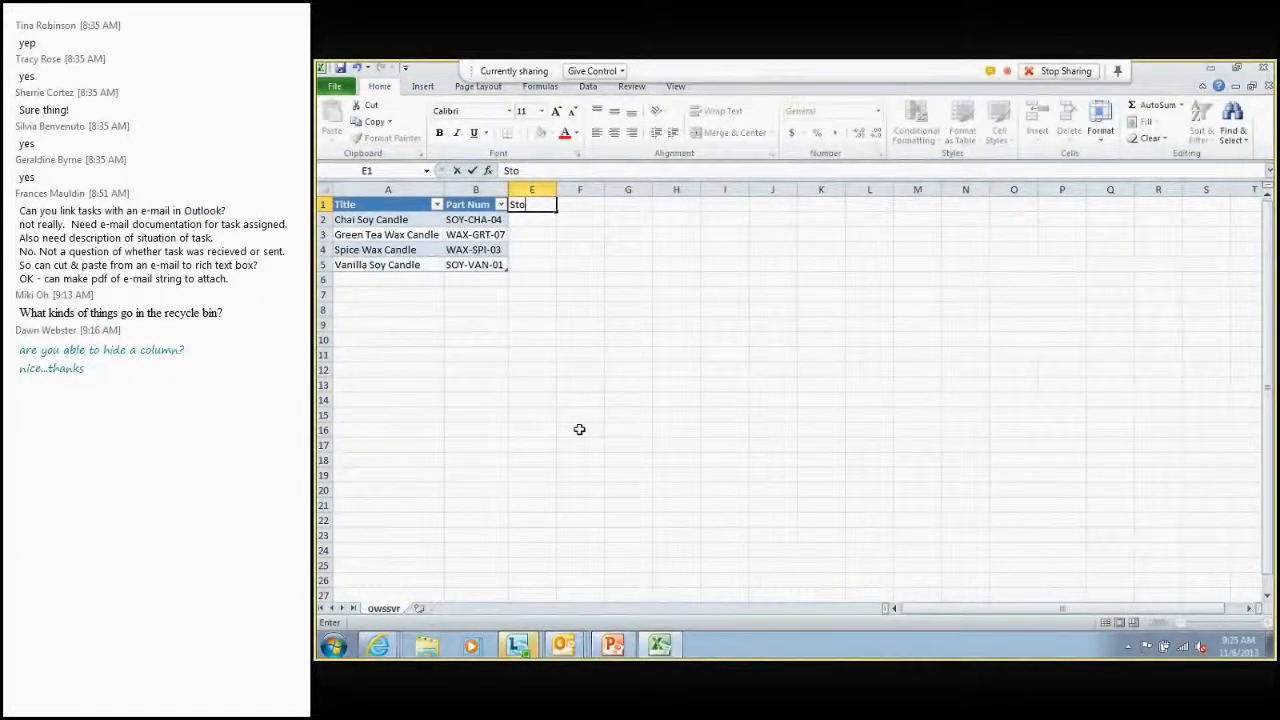
{"action": "key", "text": "Tab"}
{"action": "type", "text": "Store 2"}
{"action": "key", "text": "Tab"}
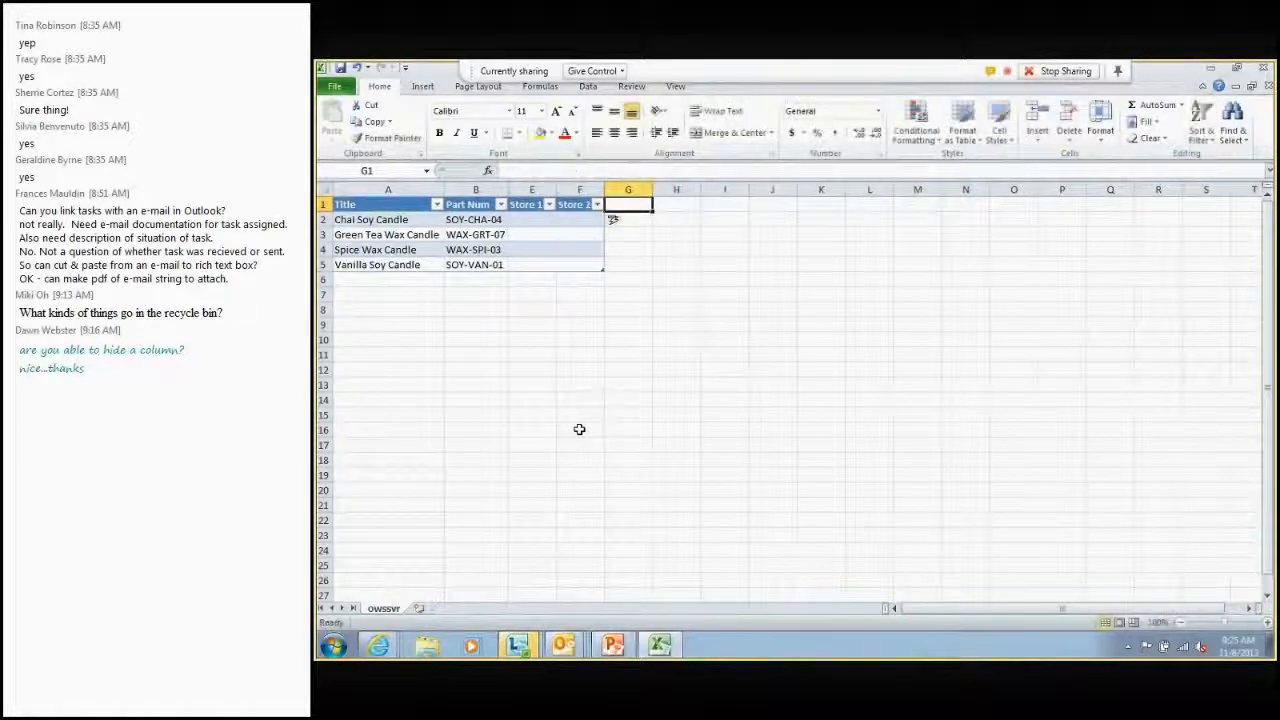
{"action": "type", "text": "Store 3"}
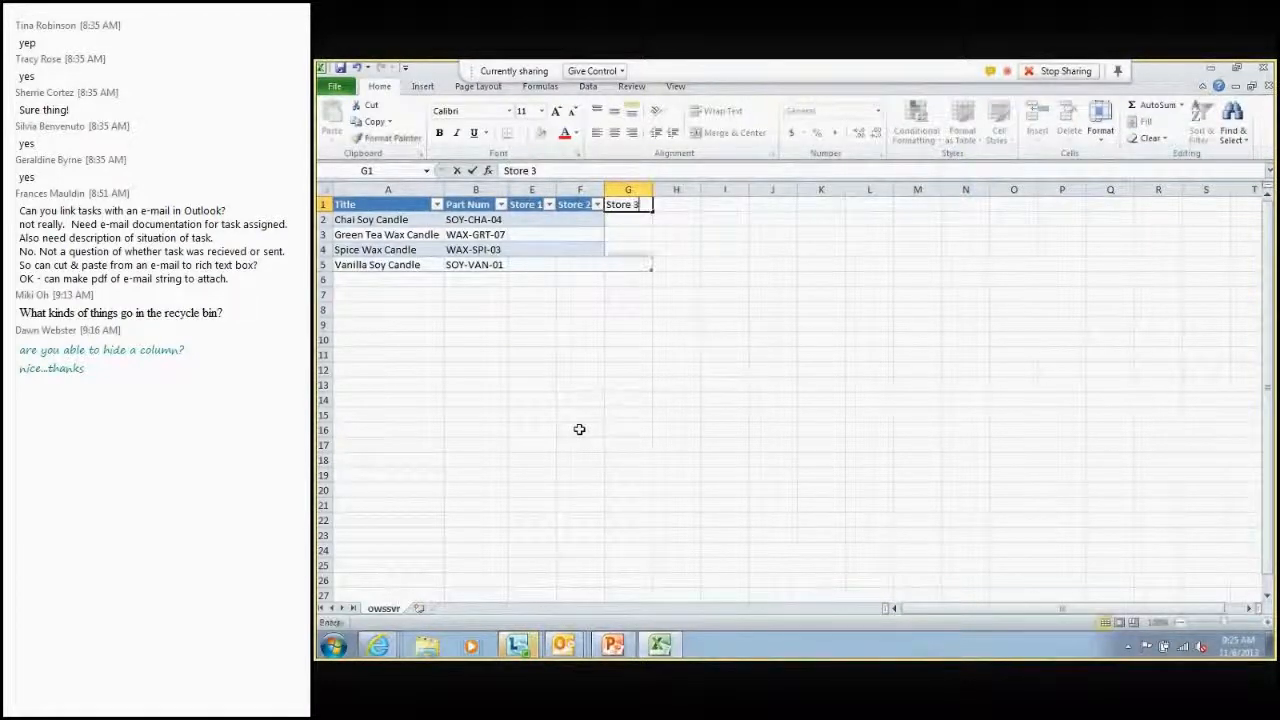
{"action": "key", "text": "Tab"}
{"action": "type", "text": "Total"}
{"action": "key", "text": "Return"}
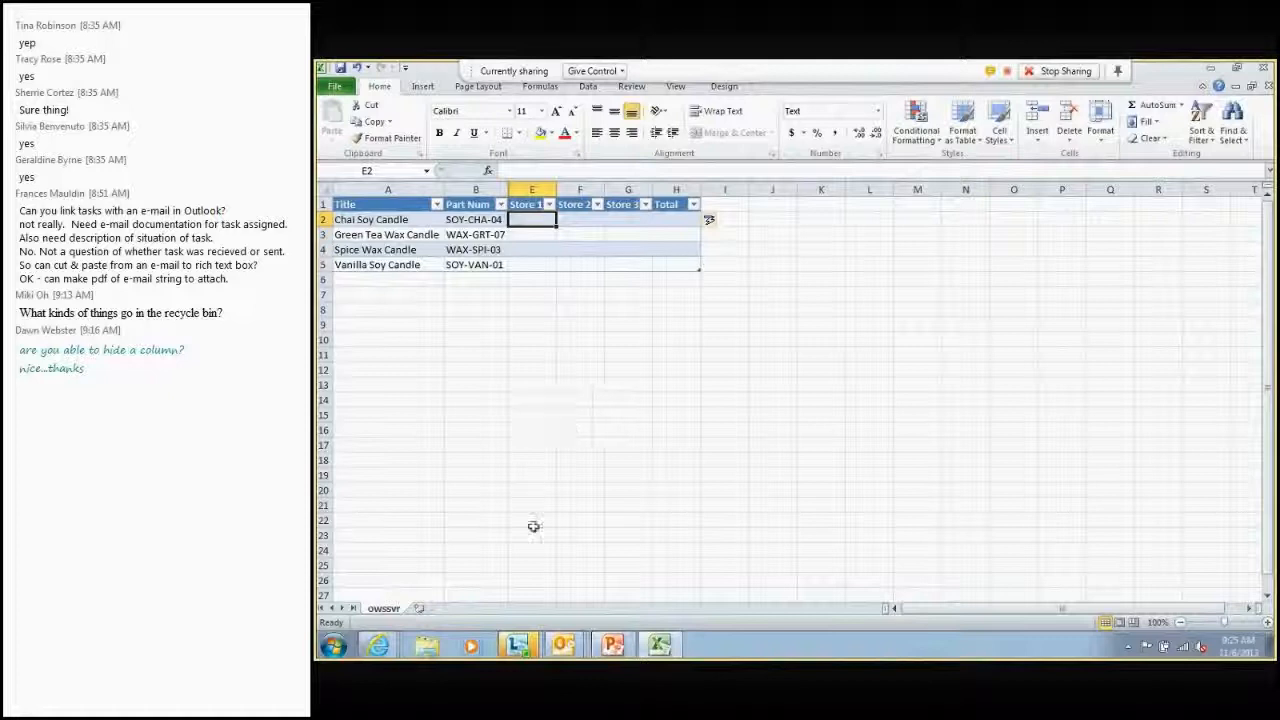
Switch to the Inventory list in Internet Explorer and start a new item with the title Potpourri Wax Candle
{"action": "left_click", "coordinate": [390, 649]}
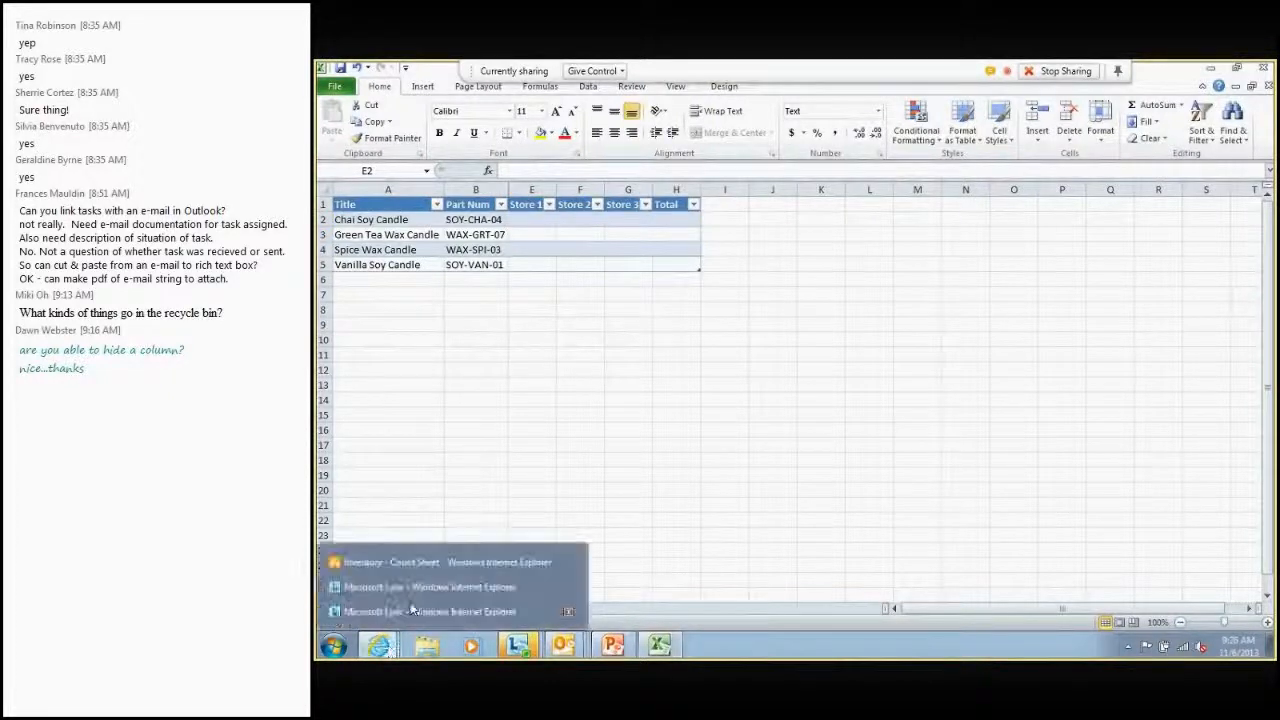
{"action": "left_click", "coordinate": [422, 562]}
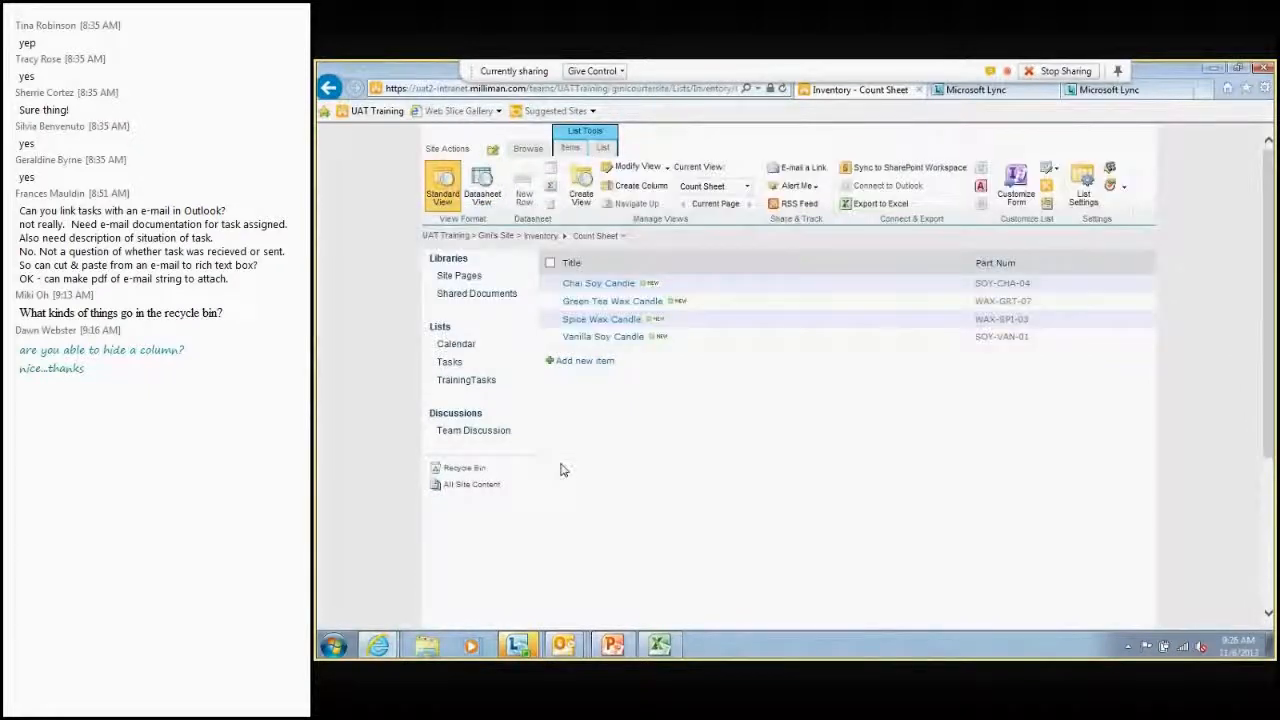
{"action": "left_click", "coordinate": [586, 361]}
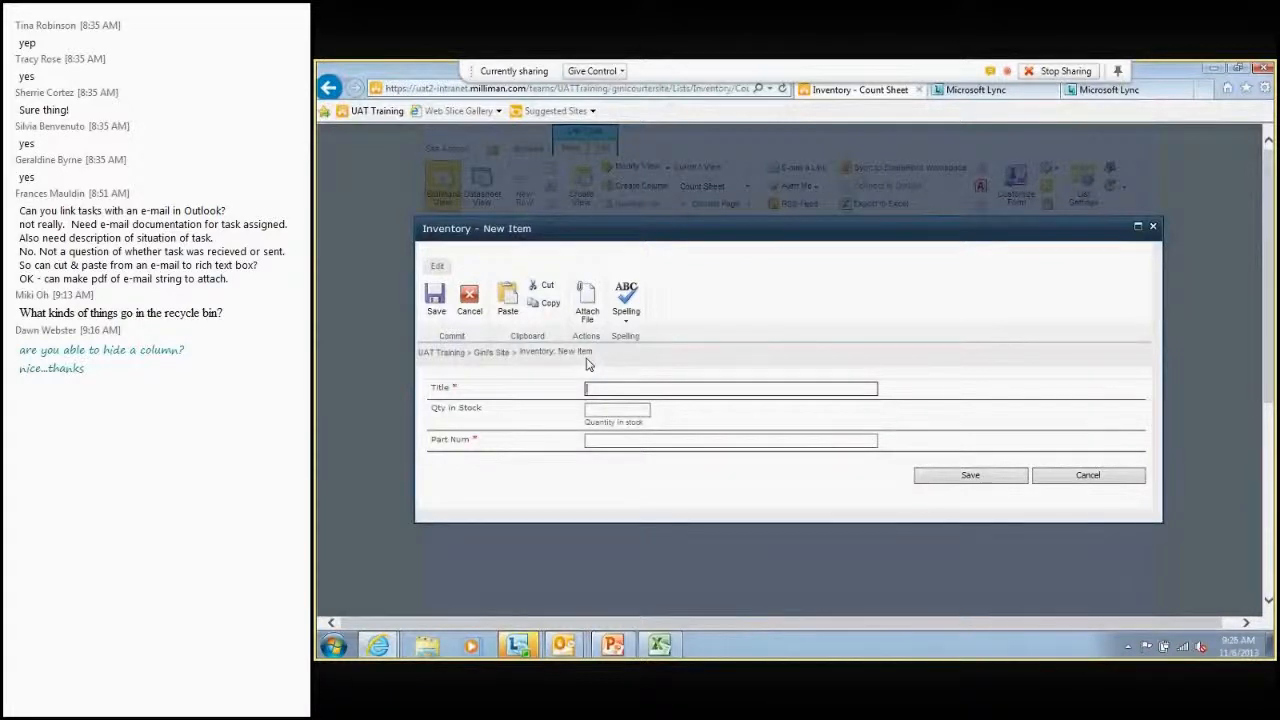
{"action": "type", "text": "P"}
{"action": "type", "text": "otpourri"}
{"action": "type", "text": " WE"}
{"action": "type", "text": "x Cand"}
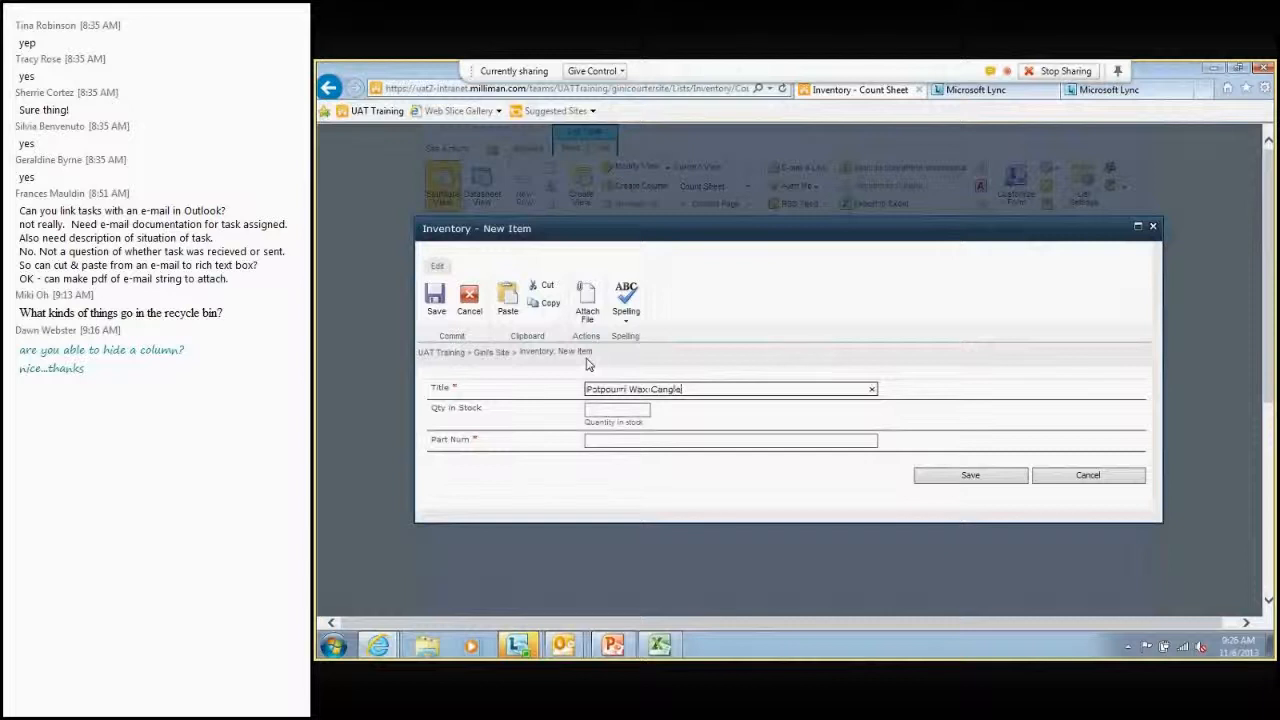
{"action": "type", "text": "le"}
{"action": "key", "text": "Tab"}
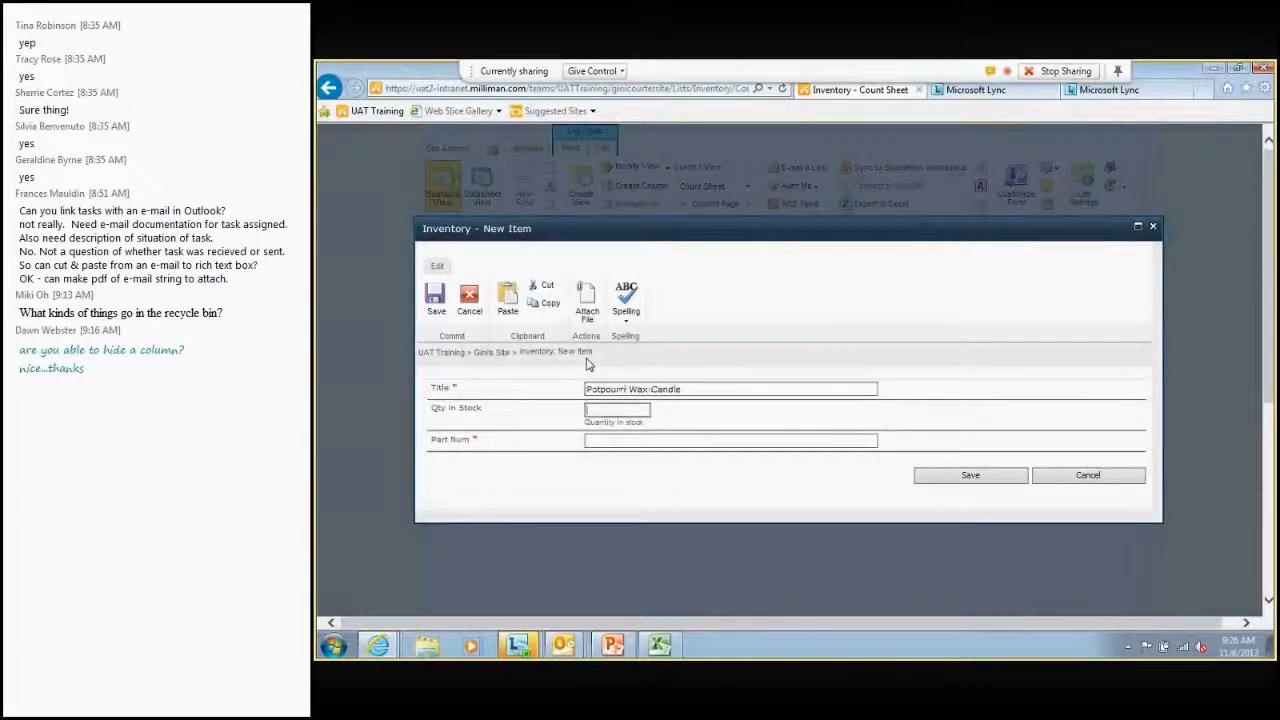
Set the new item's quantity in stock to 2 and part number to WAX-POT-04, and save it
{"action": "type", "text": "2"}
{"action": "key", "text": "Tab"}
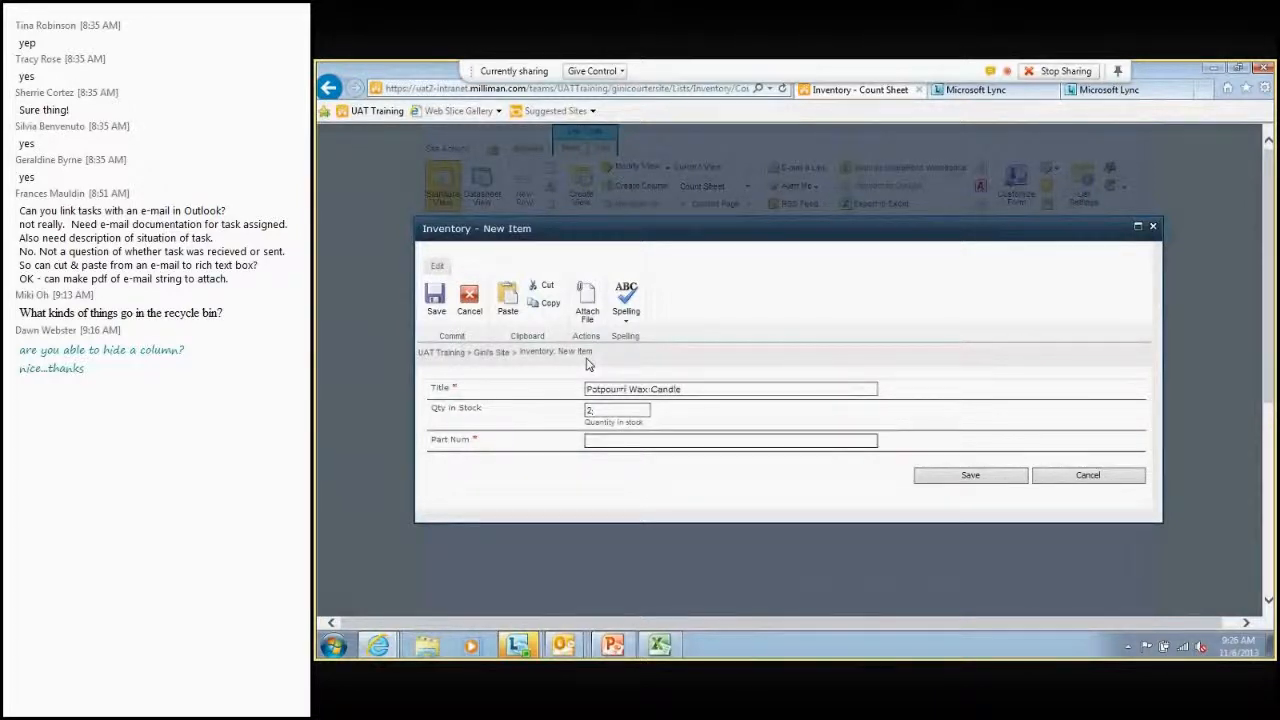
{"action": "type", "text": "WAX-POT-04"}
{"action": "left_click", "coordinate": [946, 476]}
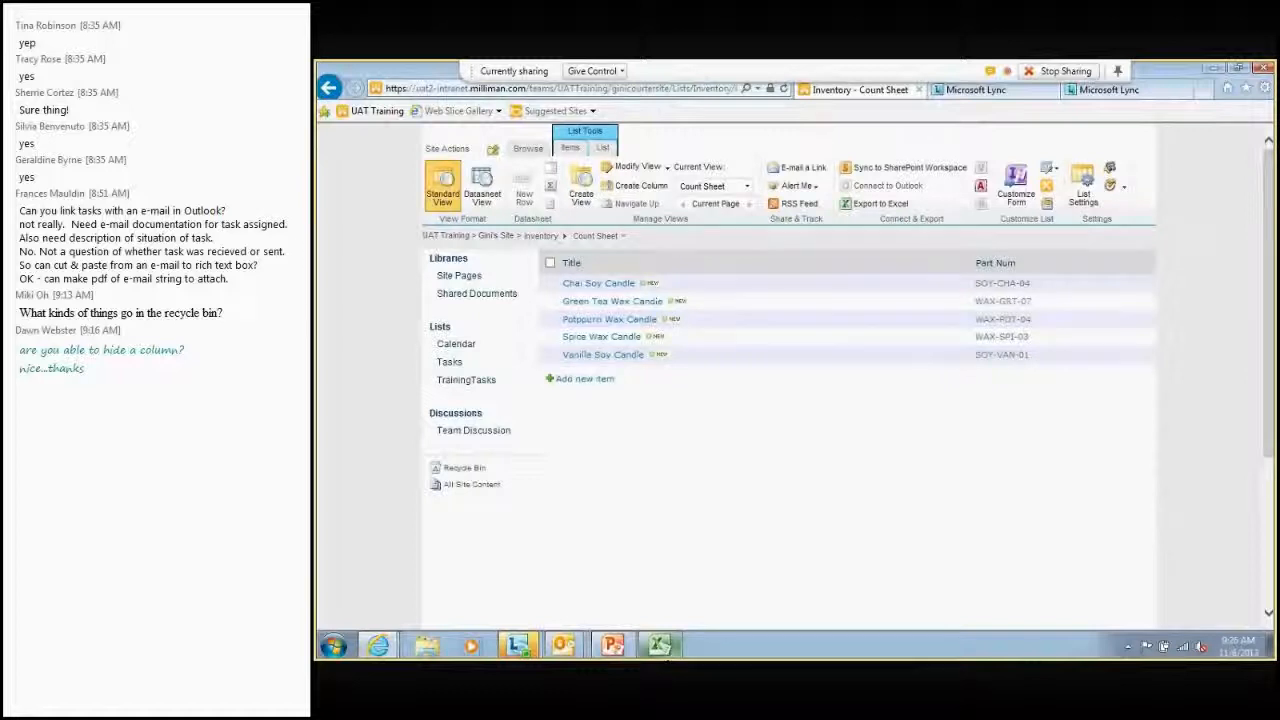
Switch to the Excel workbook and refresh the linked table with the current SharePoint list data
{"action": "left_click", "coordinate": [660, 646]}
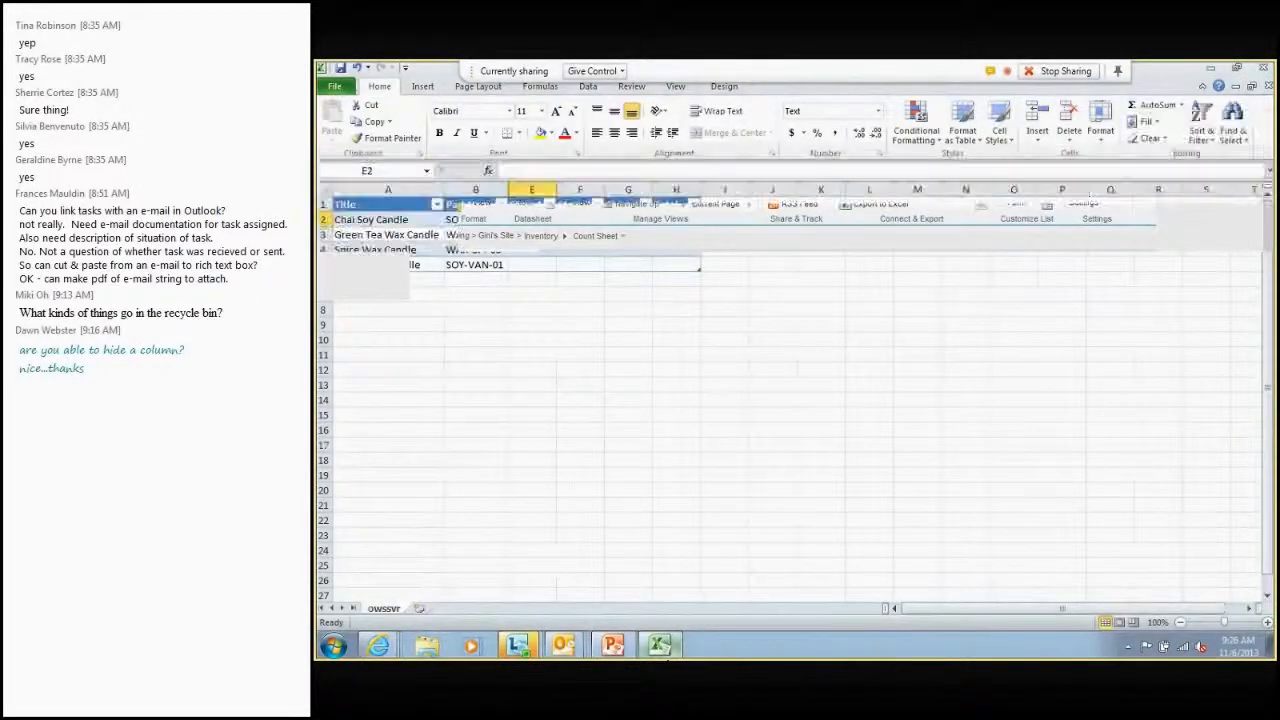
{"action": "left_click", "coordinate": [615, 235]}
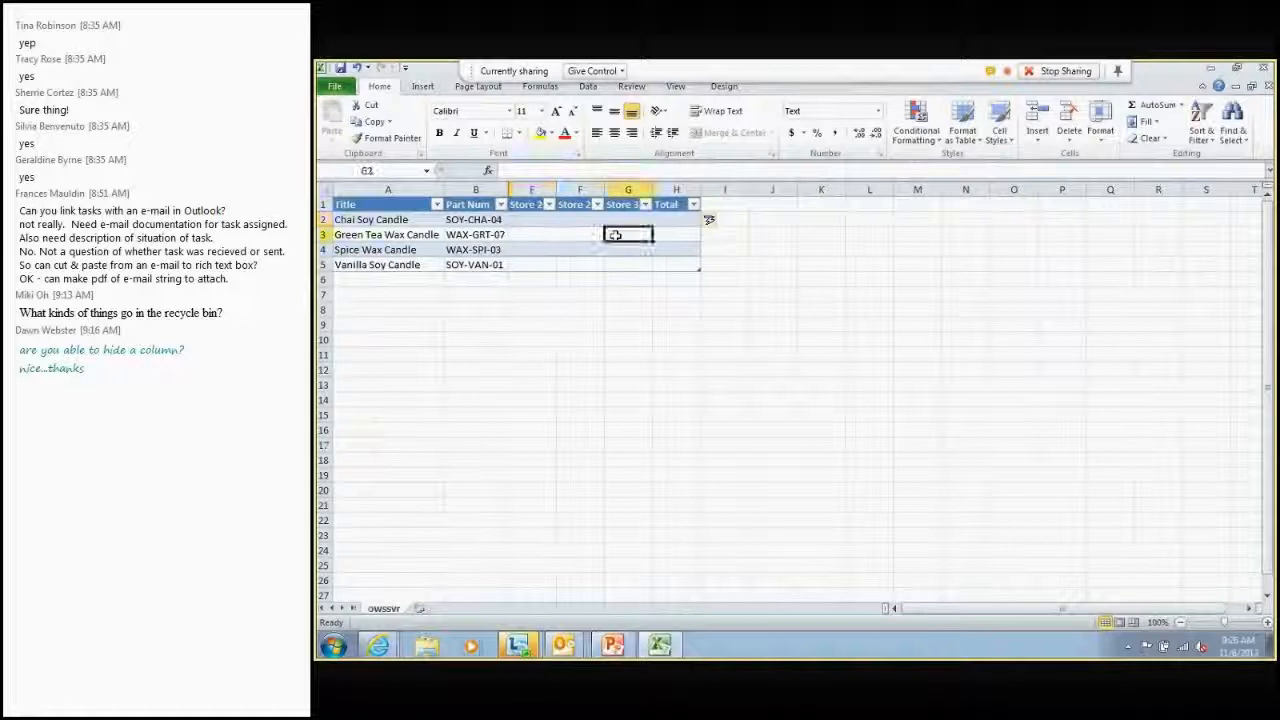
{"action": "left_click", "coordinate": [590, 88]}
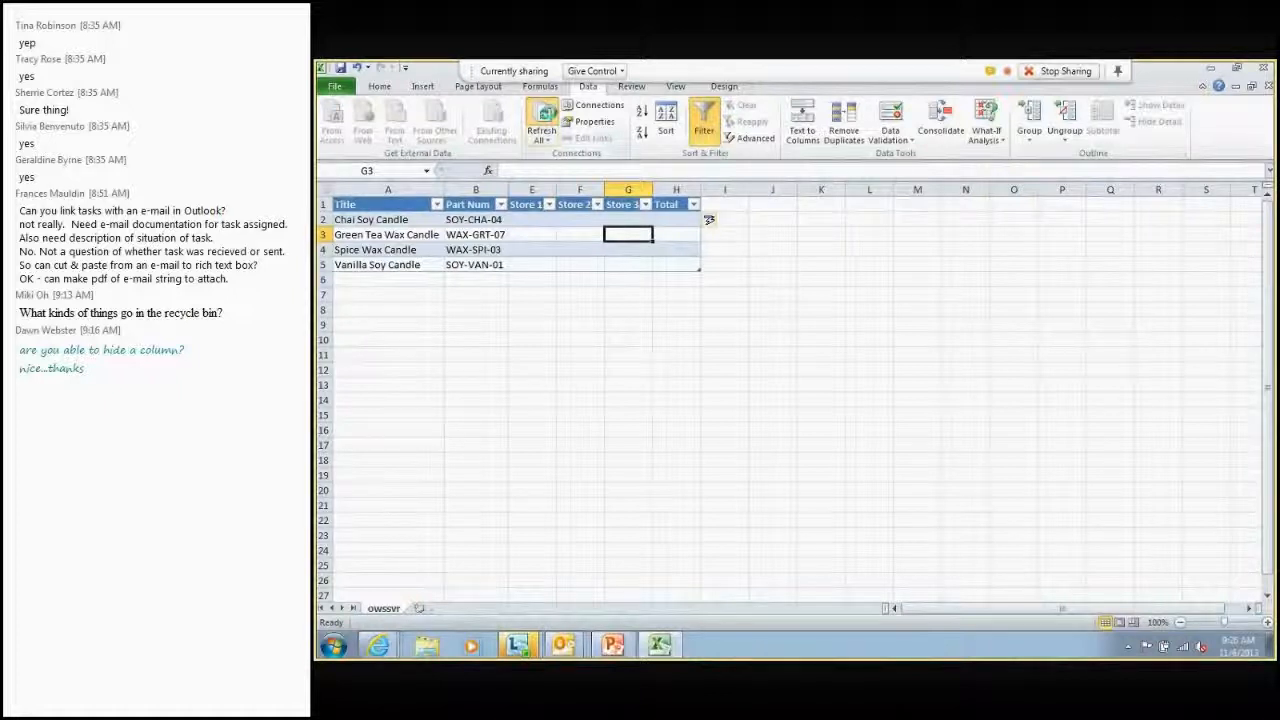
{"action": "left_click", "coordinate": [541, 118]}
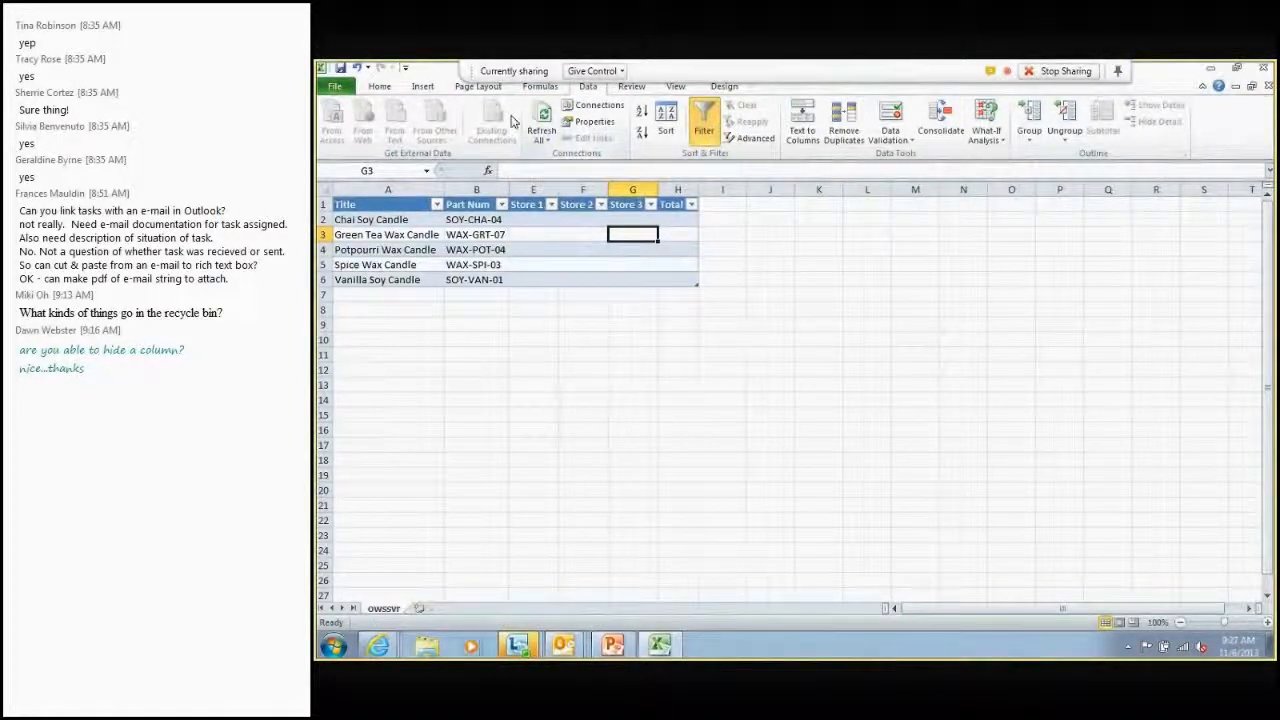
{"action": "left_click", "coordinate": [452, 249]}
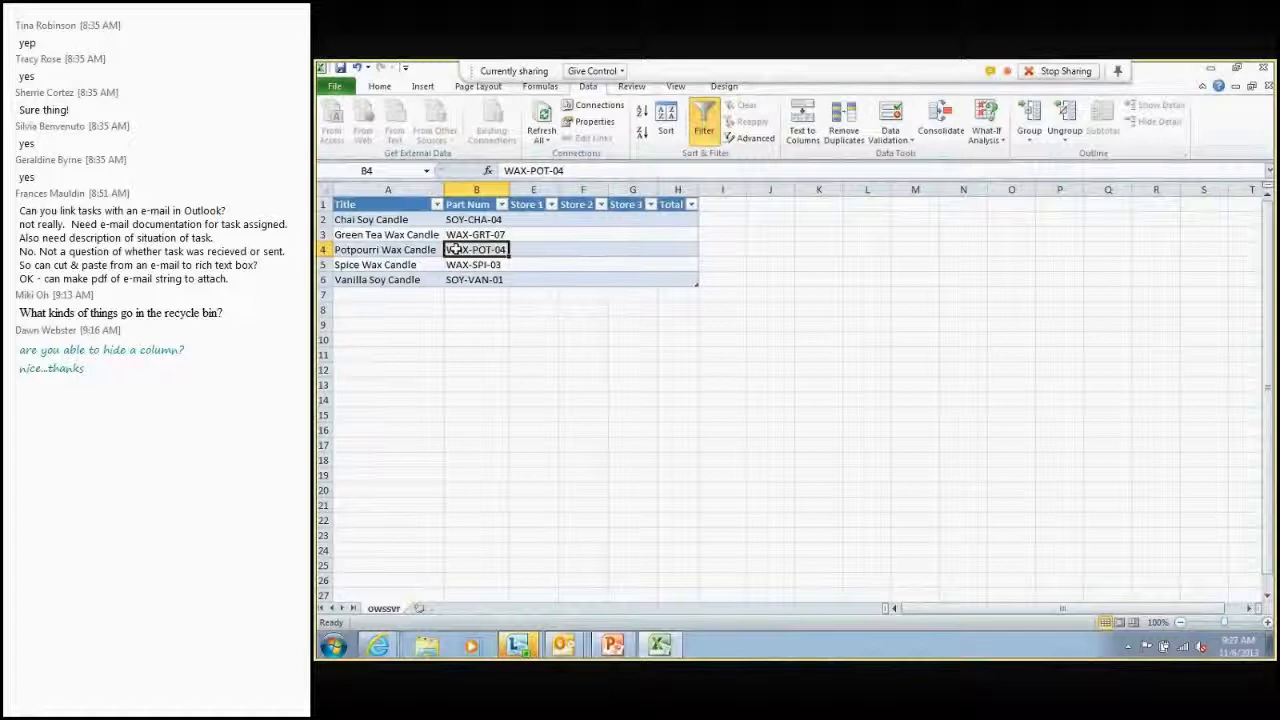
{"action": "left_click", "coordinate": [388, 249]}
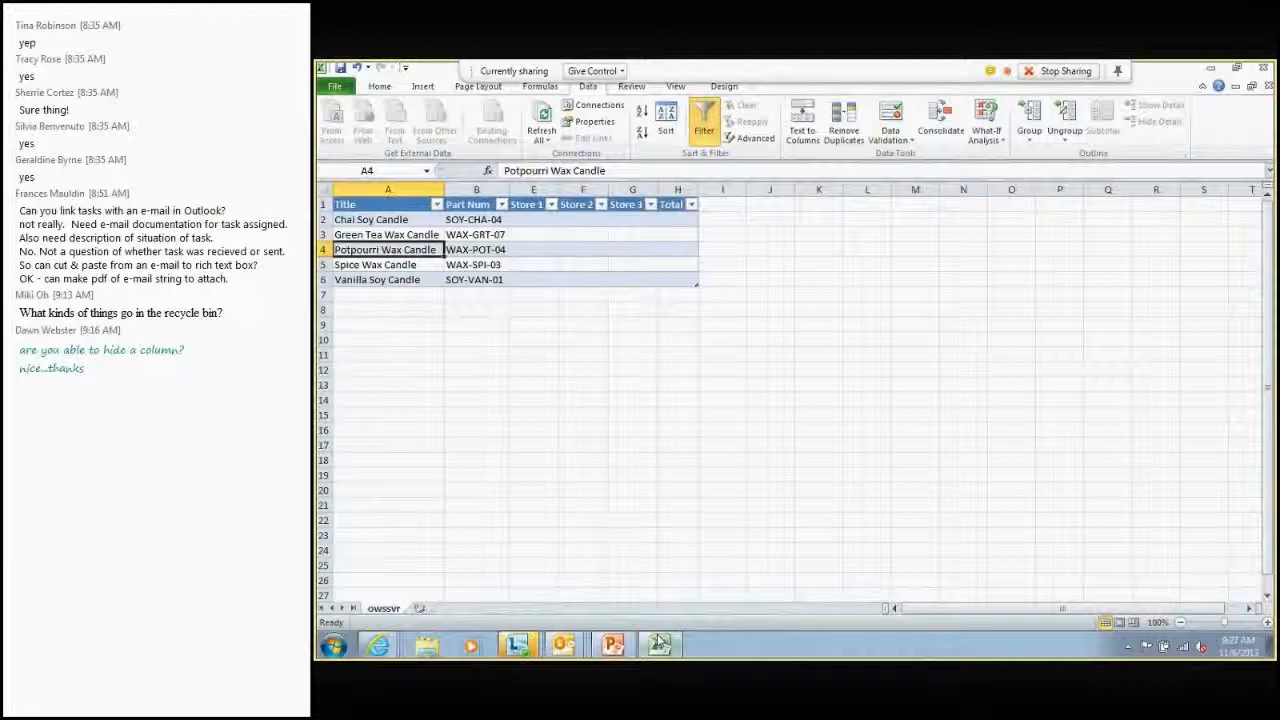
Switch back to the Inventory list in Internet Explorer and display it in the All Items view
{"action": "mouse_move", "coordinate": [398, 648]}
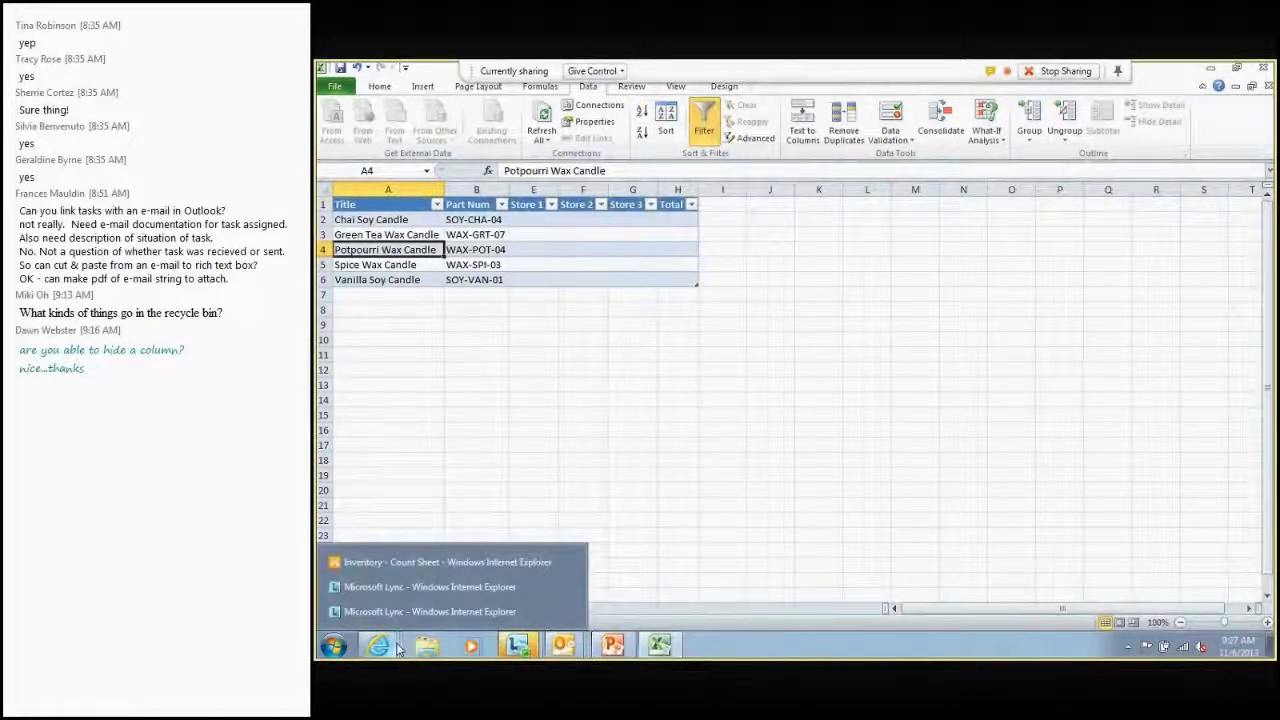
{"action": "left_click", "coordinate": [383, 560]}
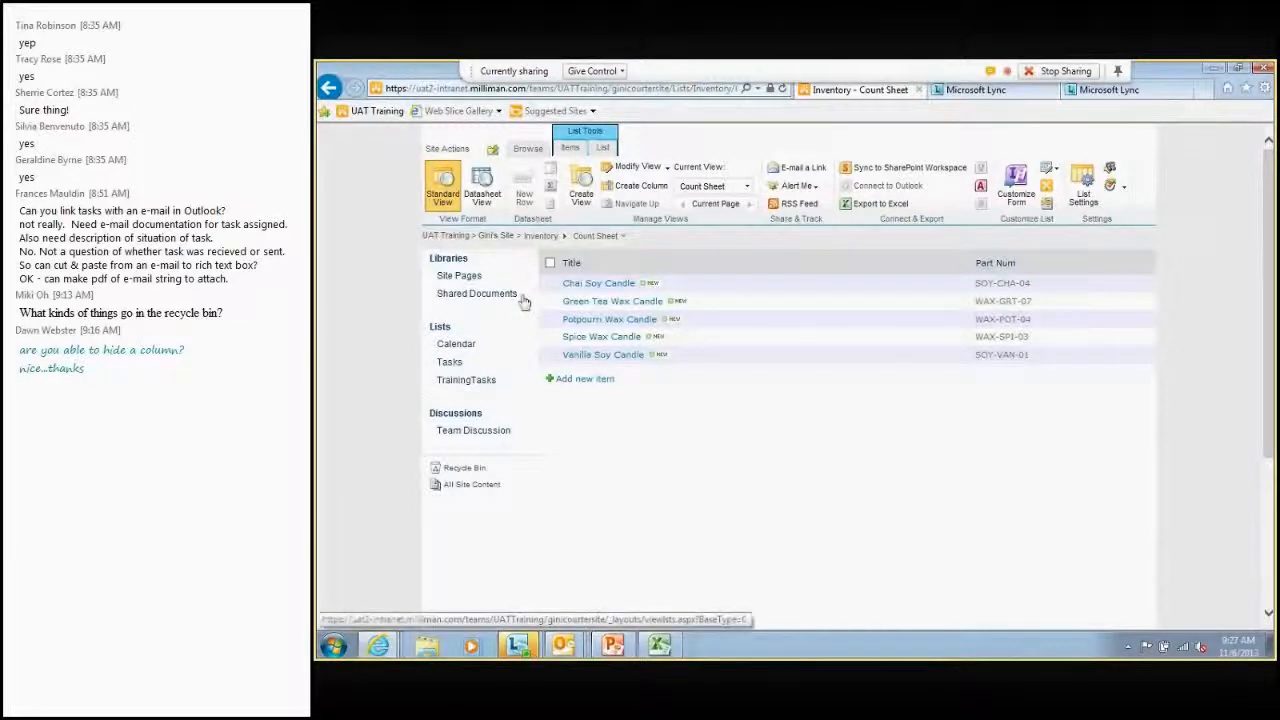
{"action": "left_click", "coordinate": [610, 238]}
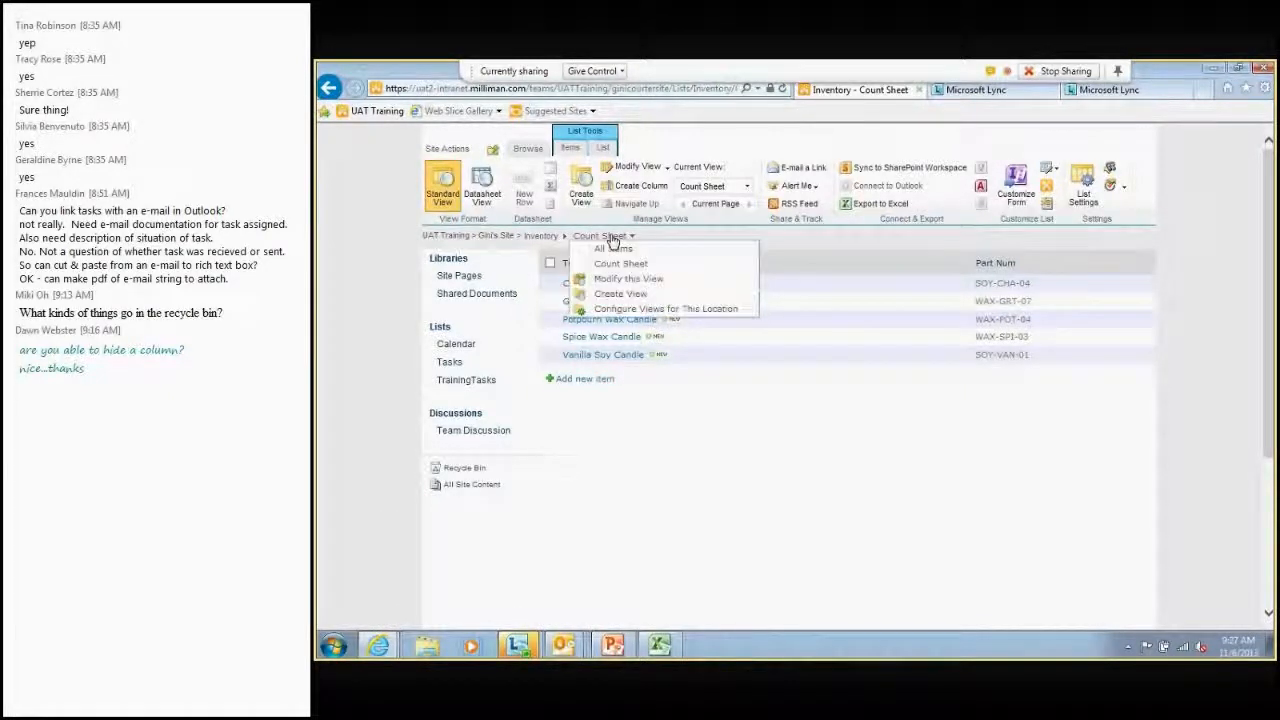
{"action": "left_click", "coordinate": [614, 258]}
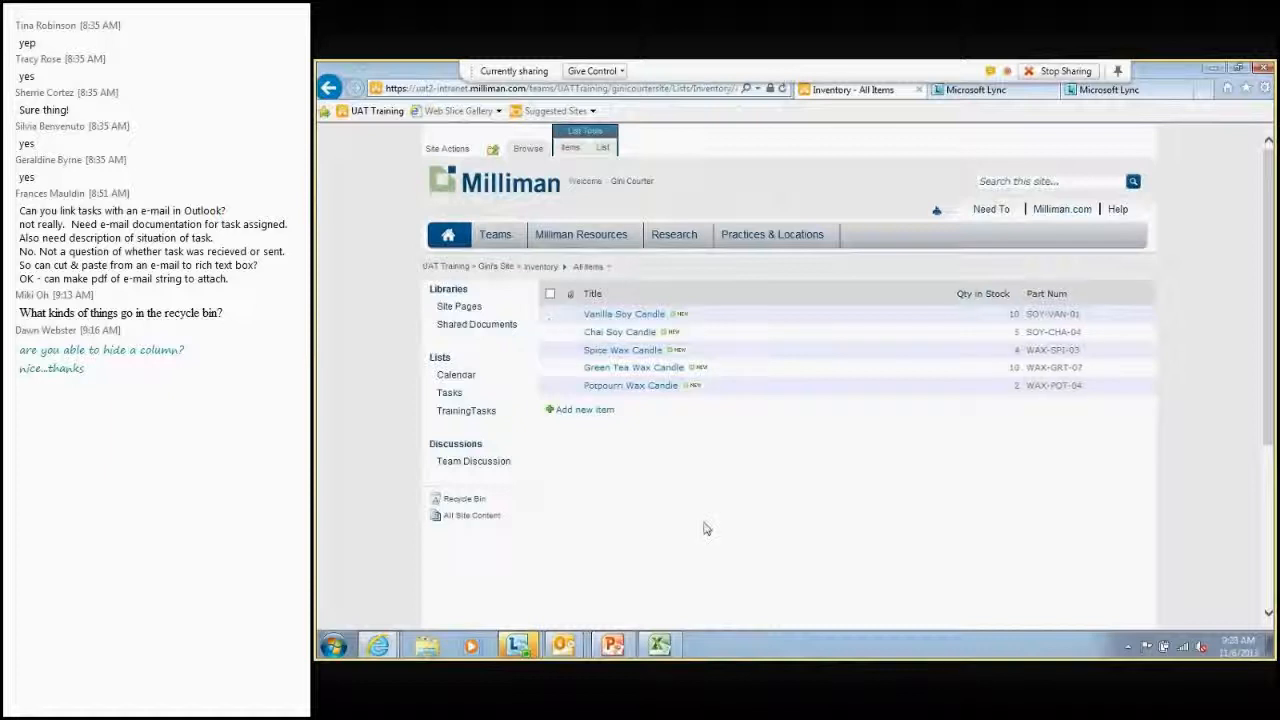
Export the All Items view of the Inventory list to Excel and open the owssvr.iqy query file
{"action": "mouse_move", "coordinate": [671, 650]}
{"action": "left_click", "coordinate": [572, 150]}
{"action": "left_click", "coordinate": [602, 148]}
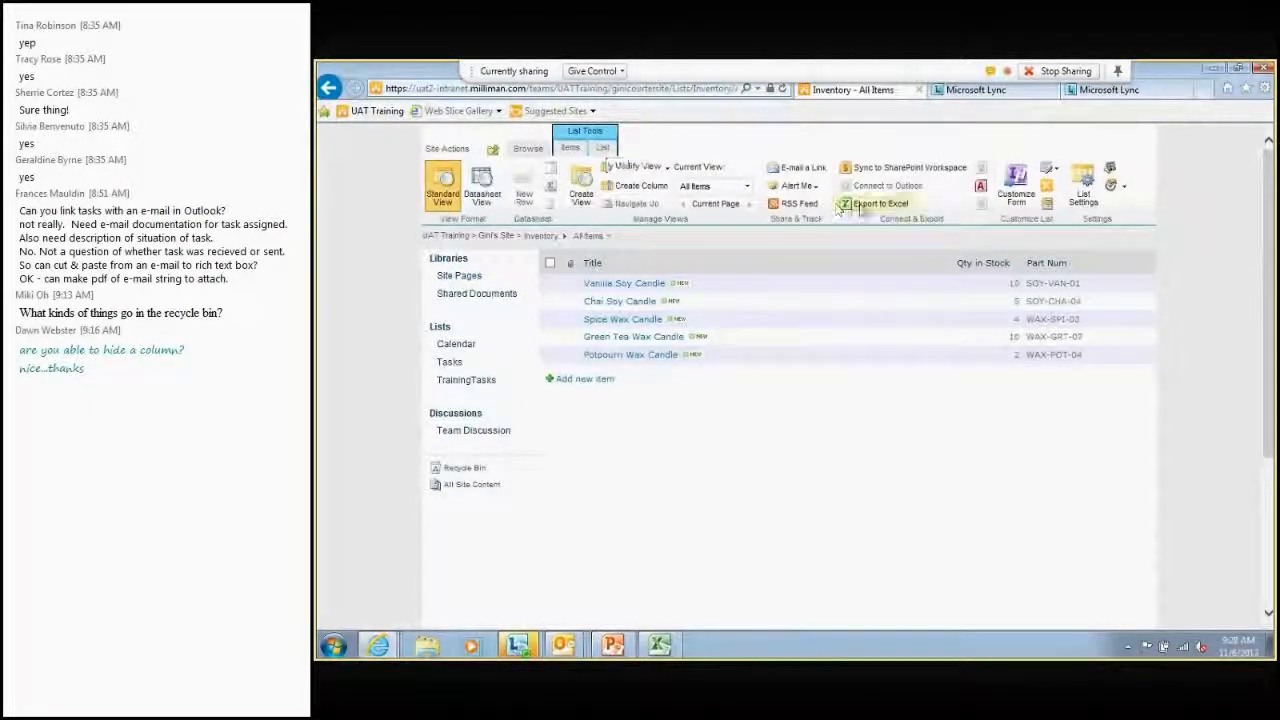
{"action": "left_click", "coordinate": [860, 205]}
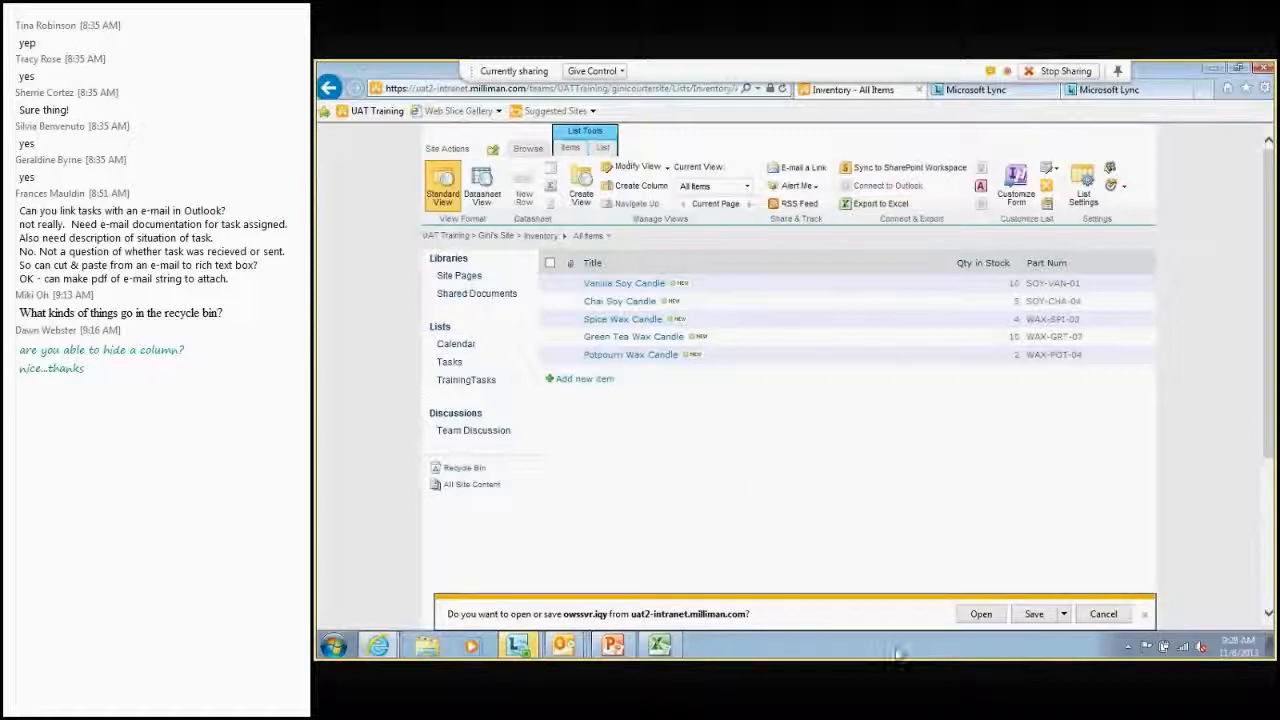
{"action": "left_click", "coordinate": [980, 614]}
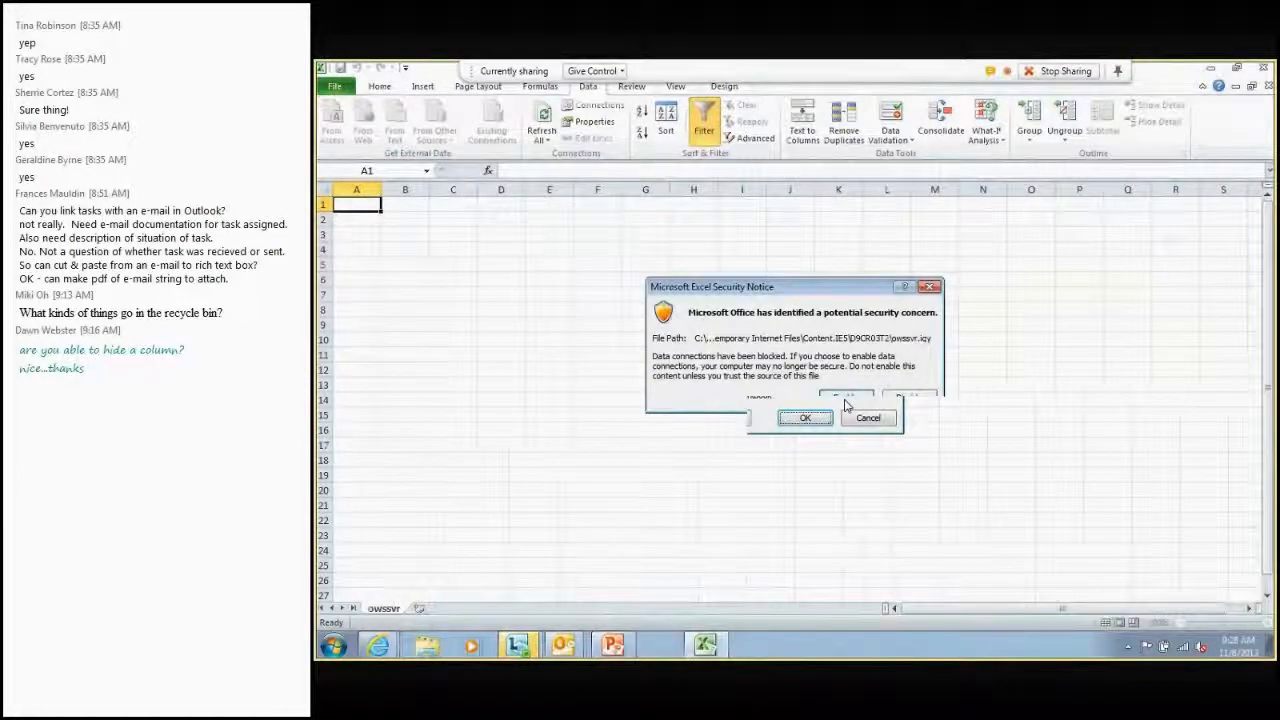
Enable the data connection and import the list data as a table in a new worksheet
{"action": "left_click", "coordinate": [845, 399]}
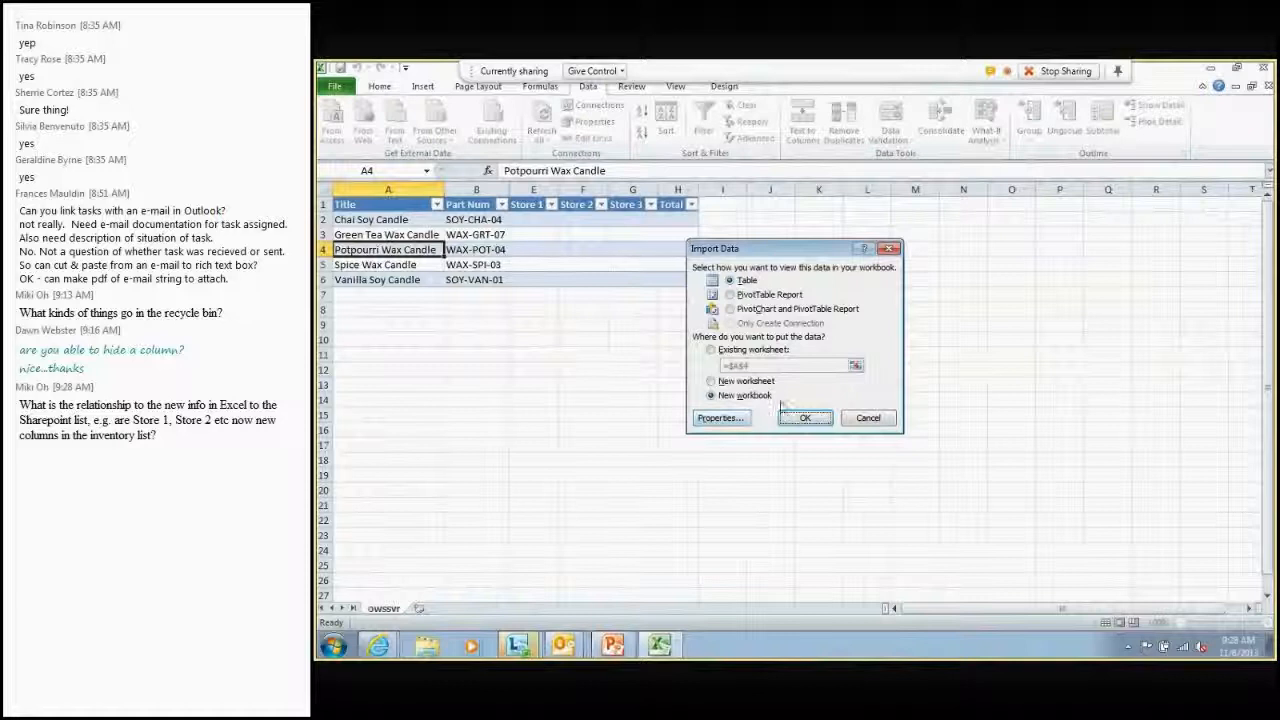
{"action": "left_click", "coordinate": [746, 381]}
{"action": "left_click", "coordinate": [805, 417]}
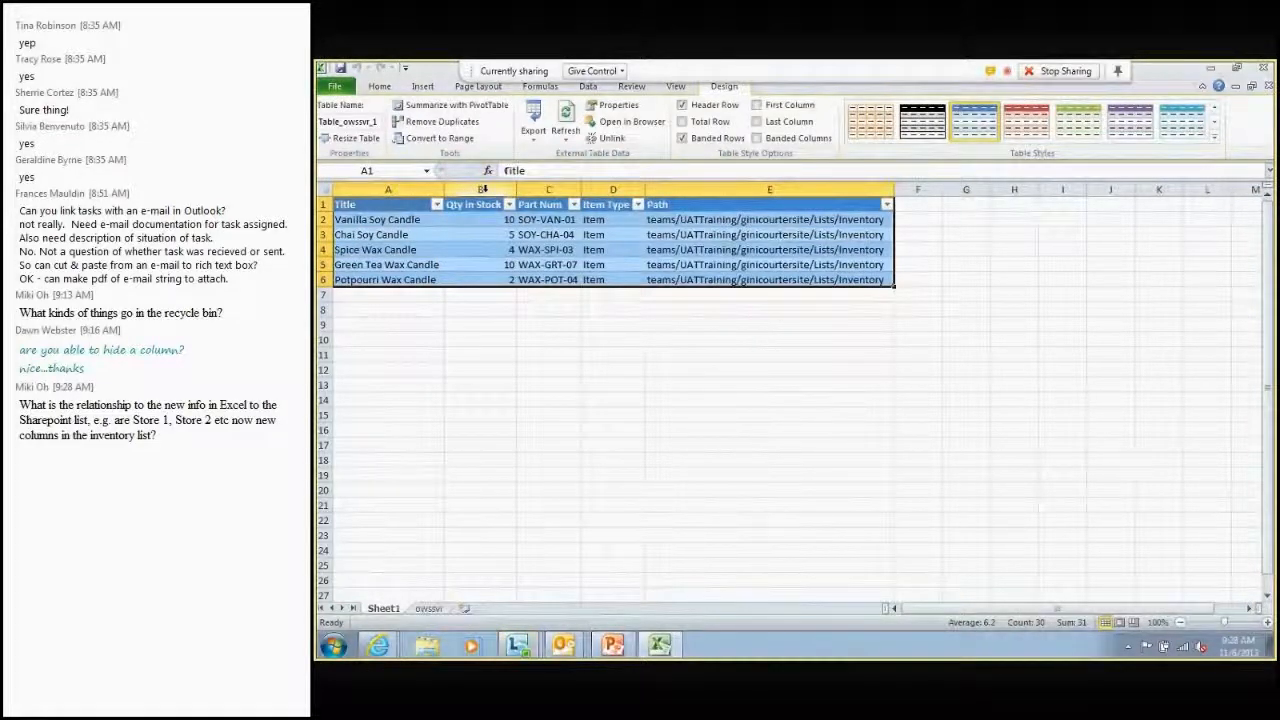
Compare the Qty in Stock column of the Sheet1 table with the columns of the table on the owssvr sheet
{"action": "left_click", "coordinate": [481, 189]}
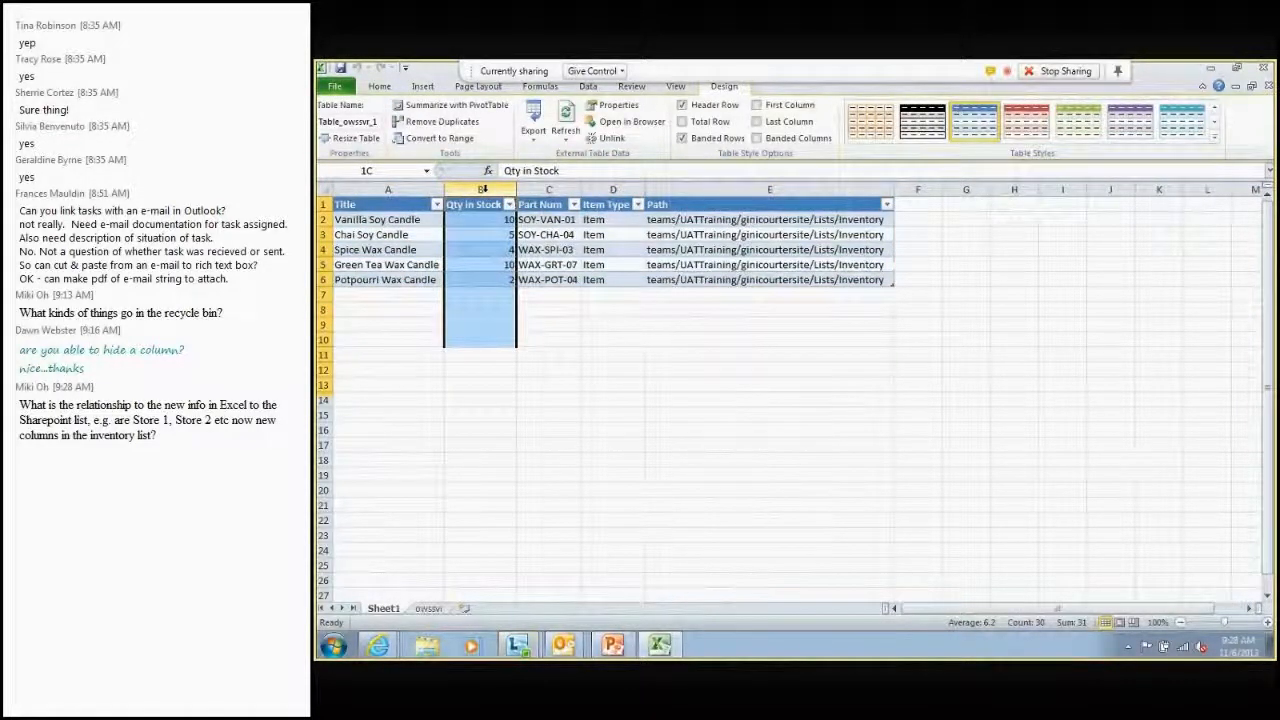
{"action": "left_click", "coordinate": [424, 612]}
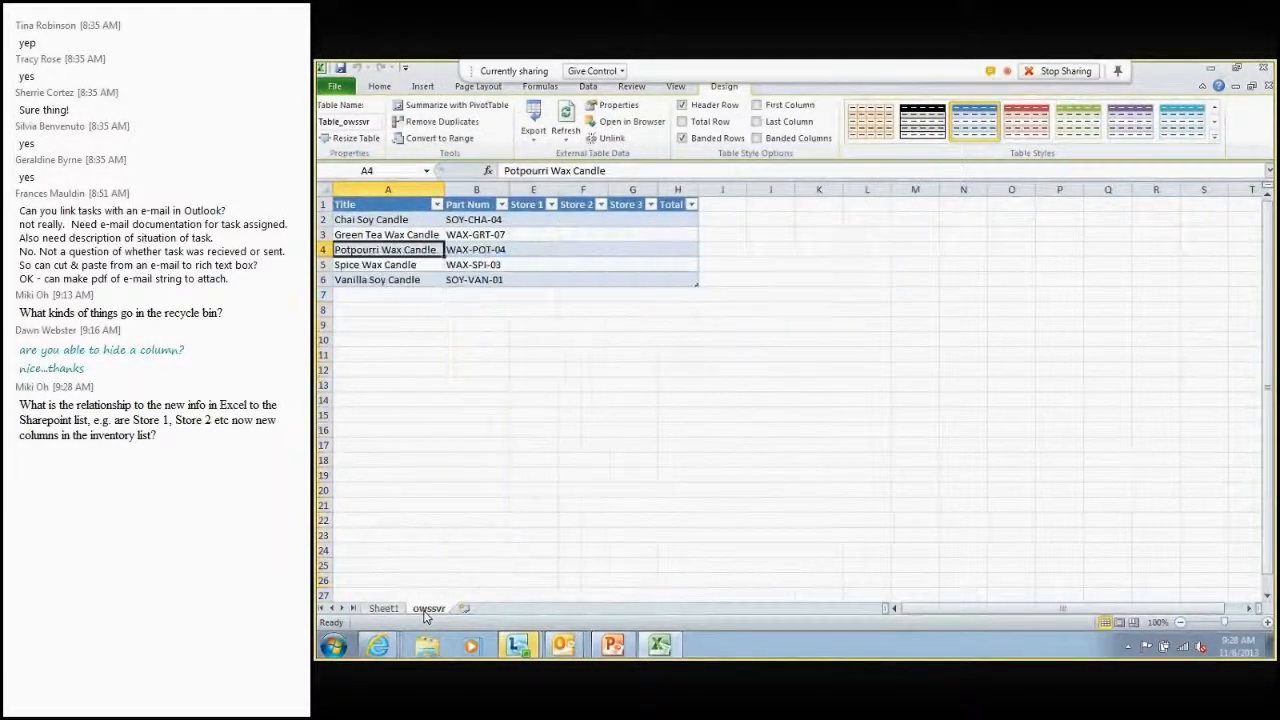
{"action": "left_click", "coordinate": [385, 609]}
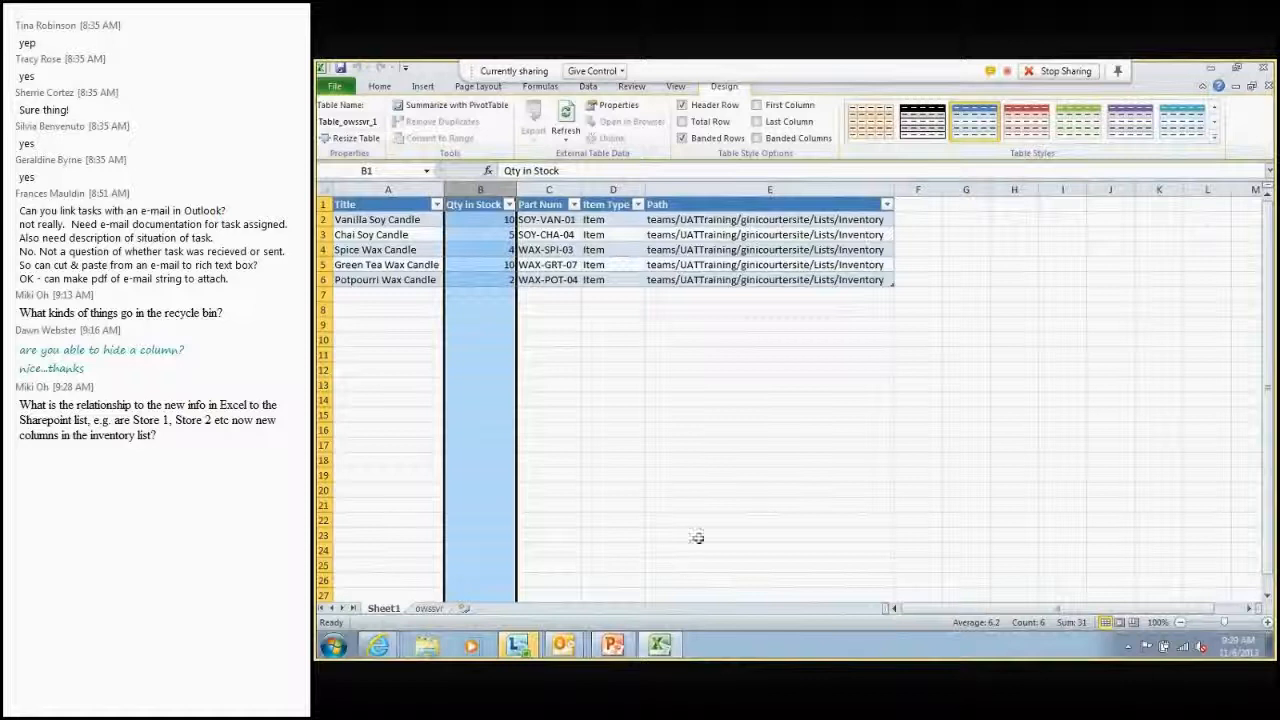
{"action": "left_click", "coordinate": [370, 234]}
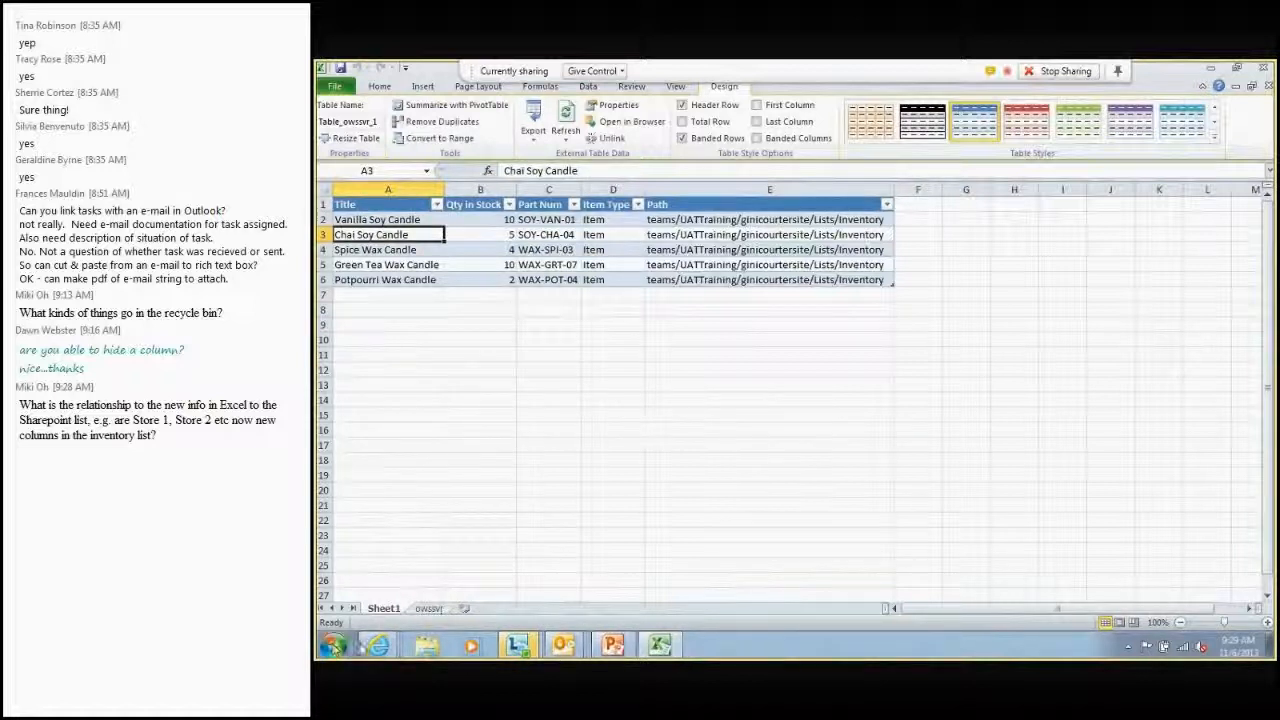
Switch to the Inventory list in Internet Explorer and display it in Datasheet view
{"action": "left_click", "coordinate": [370, 647]}
{"action": "left_click", "coordinate": [390, 563]}
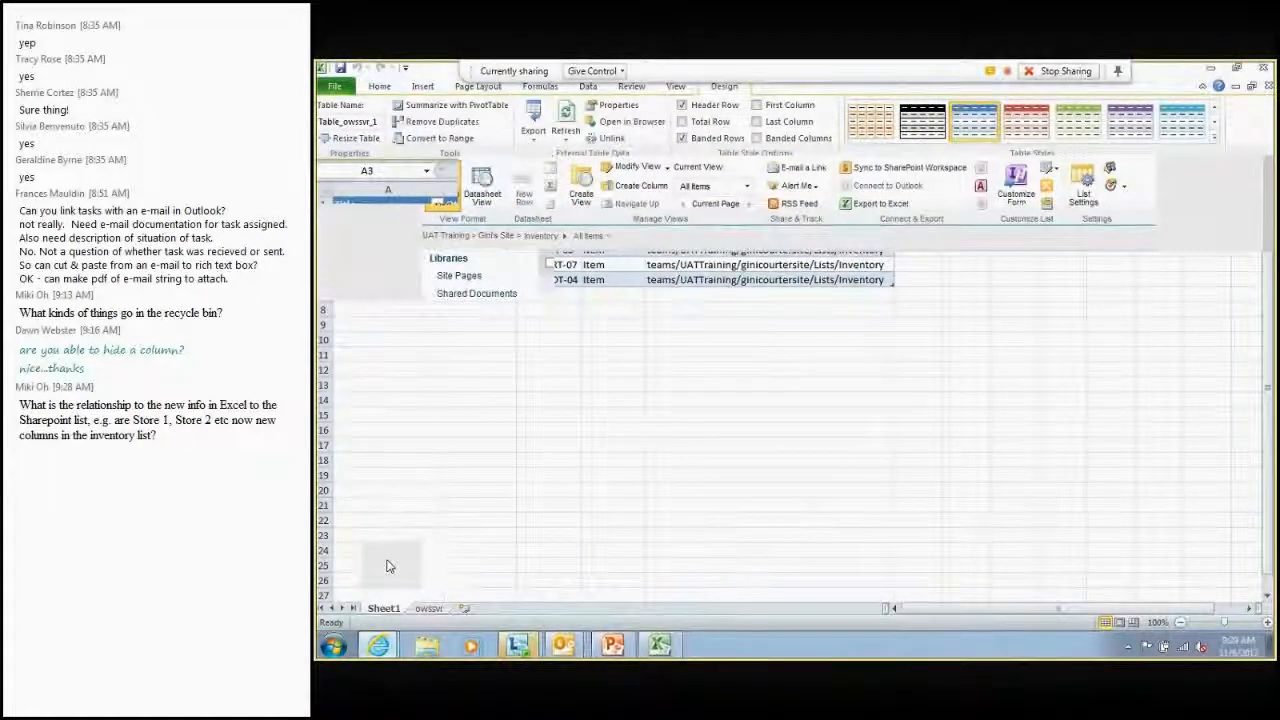
{"action": "left_click", "coordinate": [481, 190]}
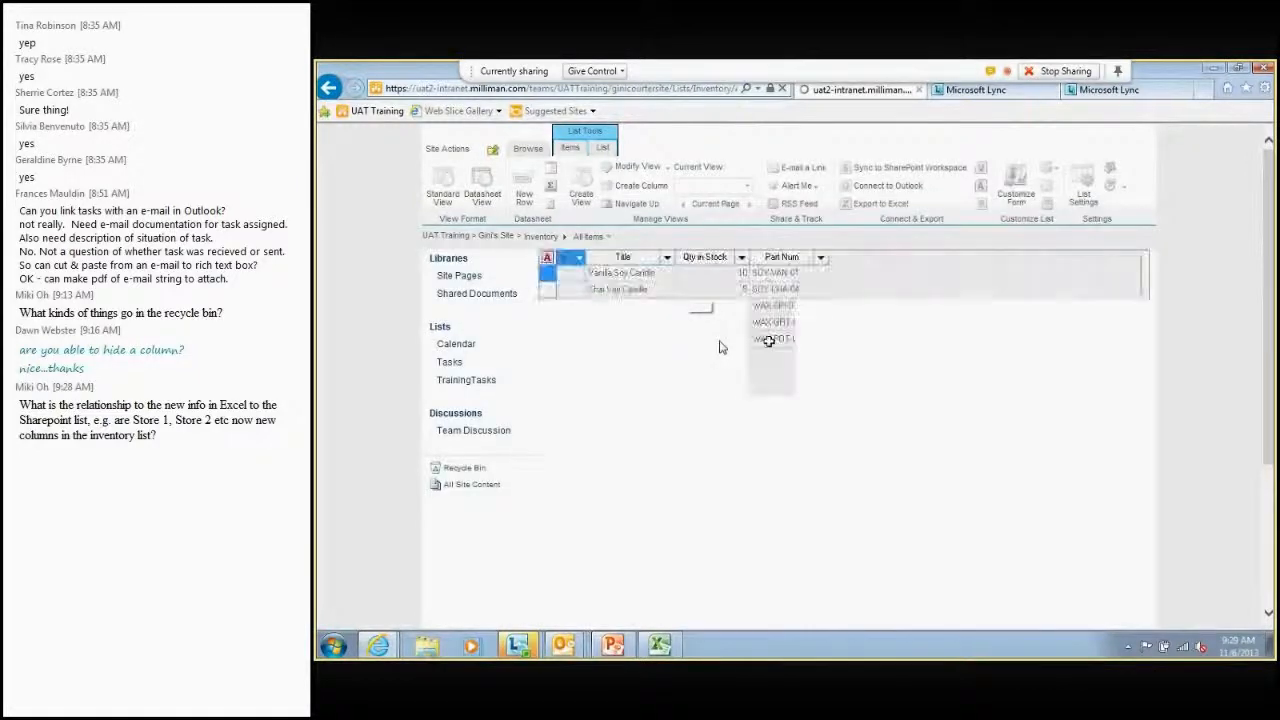
Change the Spice Wax Candle item's title to Super Spice Wax Candle and set its Qty in Stock to 22
{"action": "left_click", "coordinate": [640, 306]}
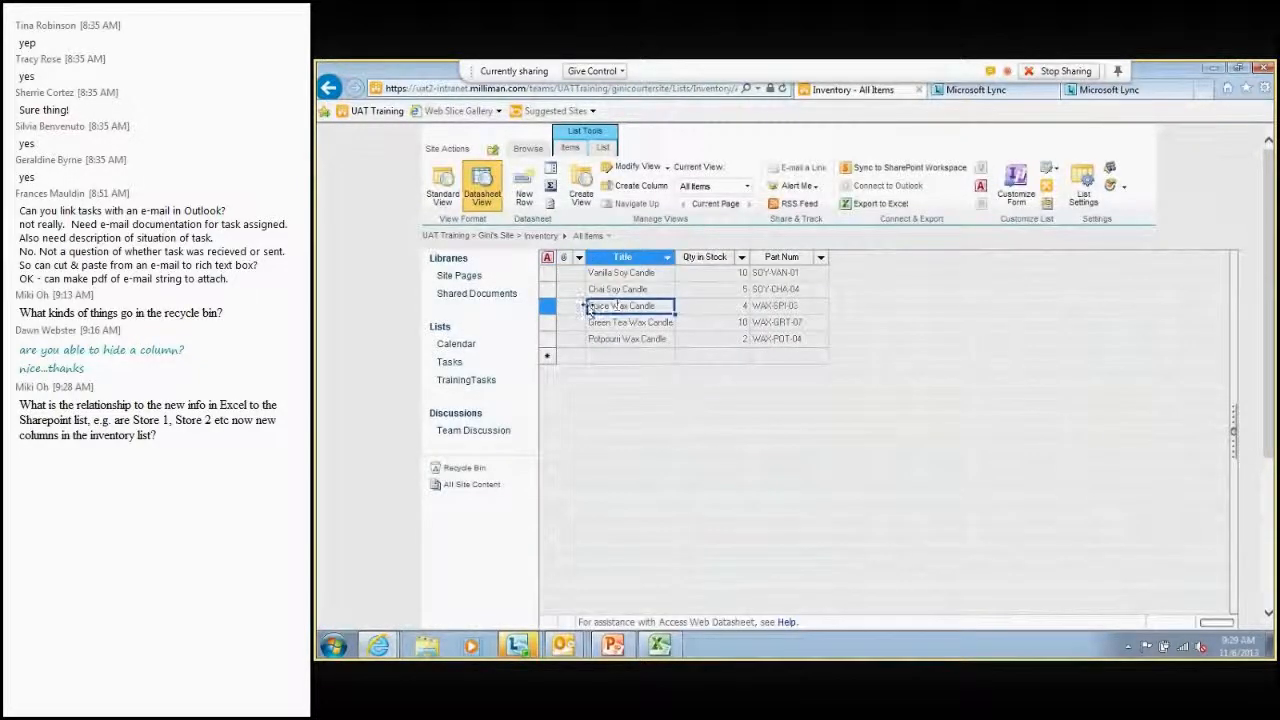
{"action": "left_click", "coordinate": [588, 307]}
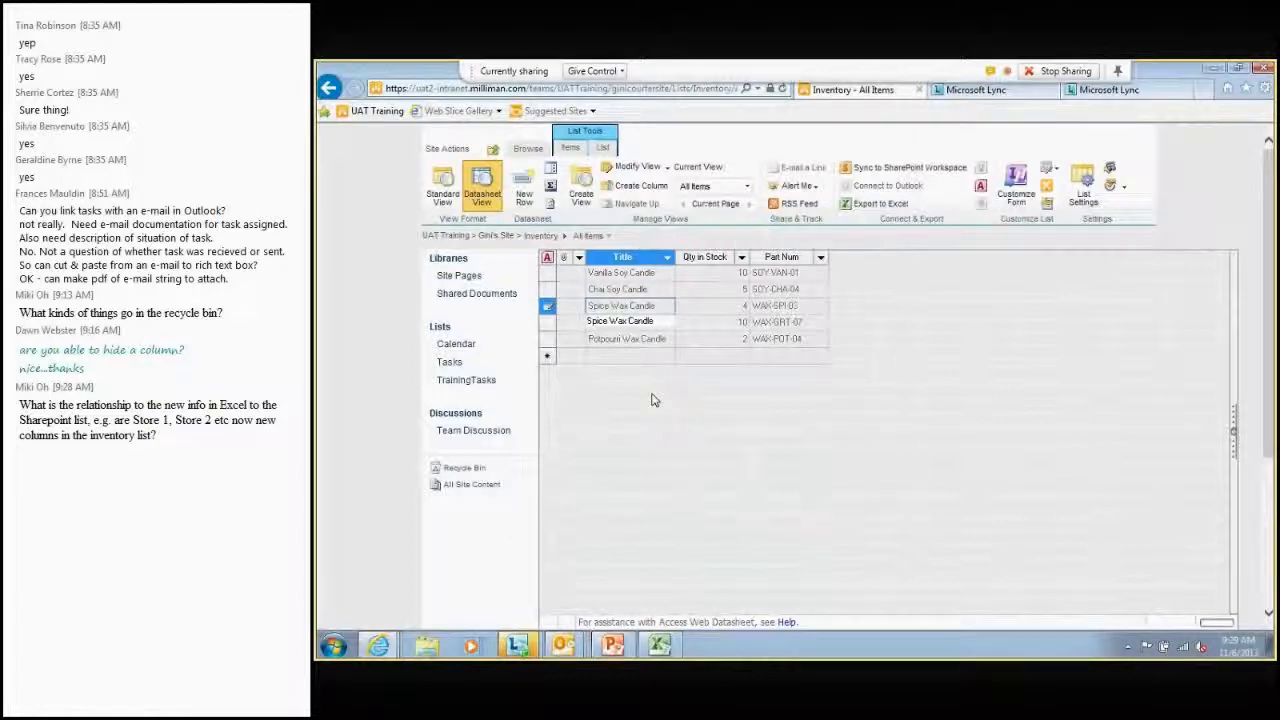
{"action": "type", "text": "Super"}
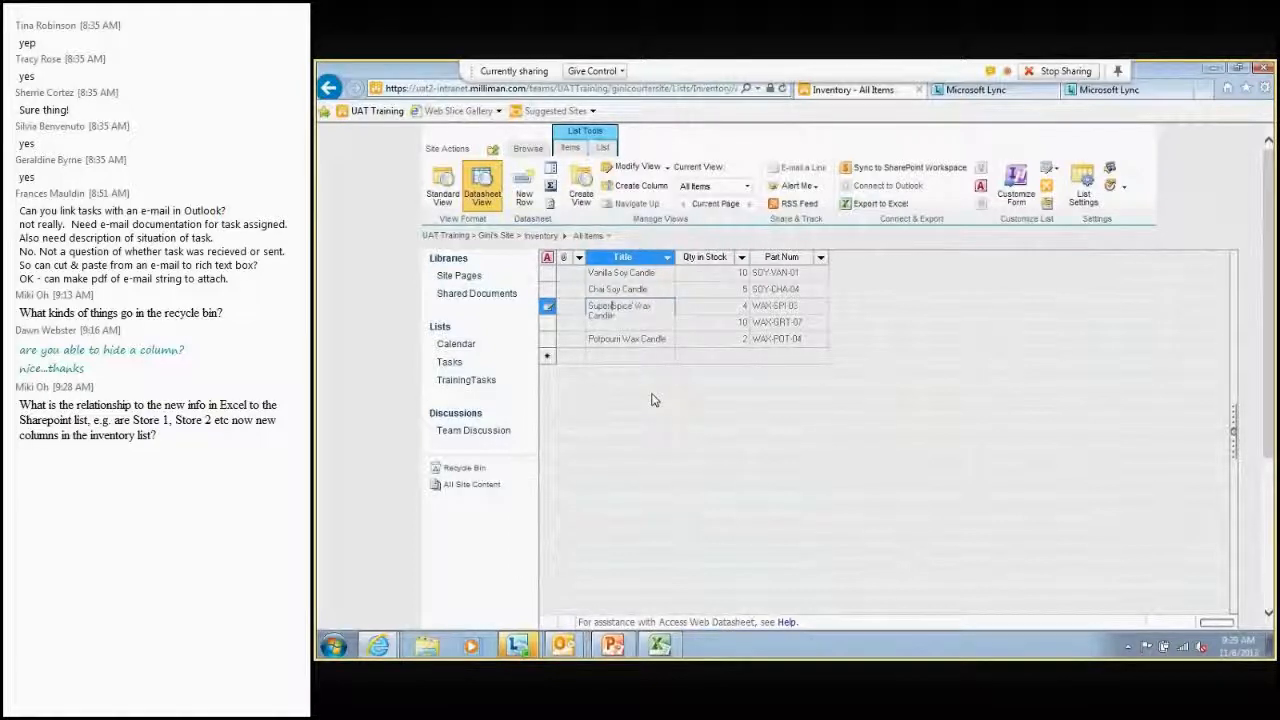
{"action": "key", "text": "Return"}
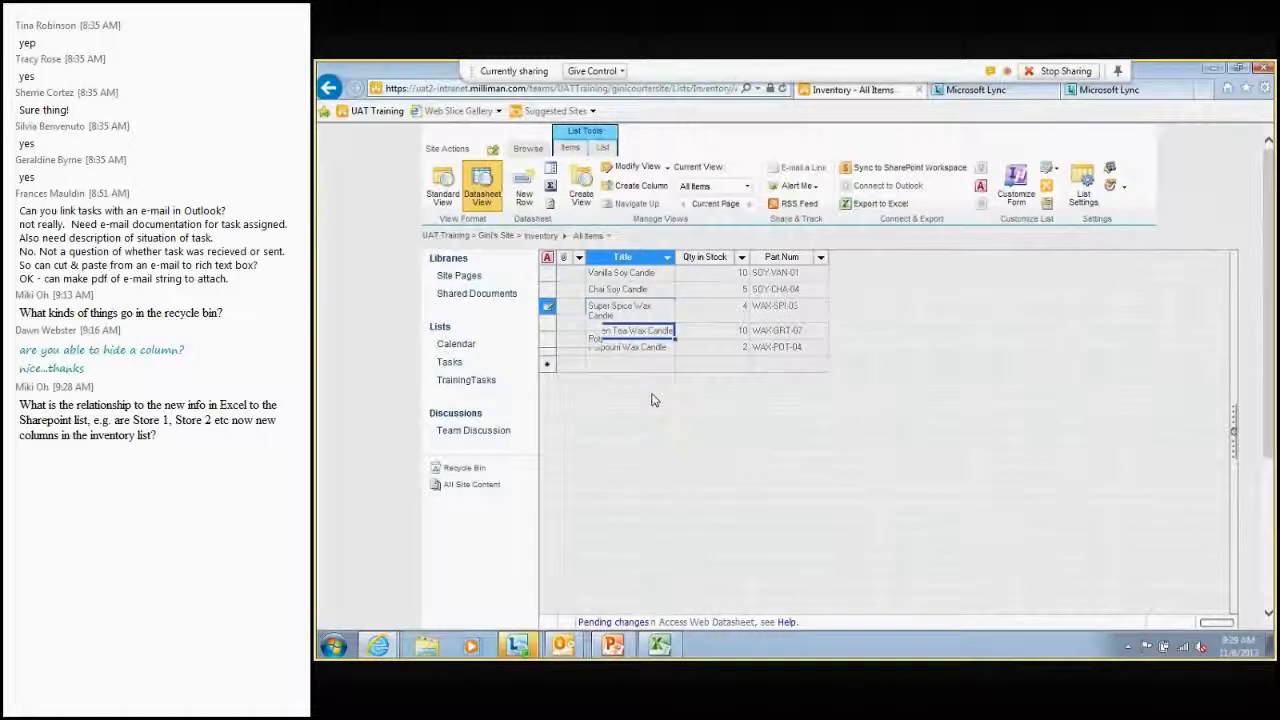
{"action": "double_click", "coordinate": [732, 310]}
{"action": "type", "text": "22"}
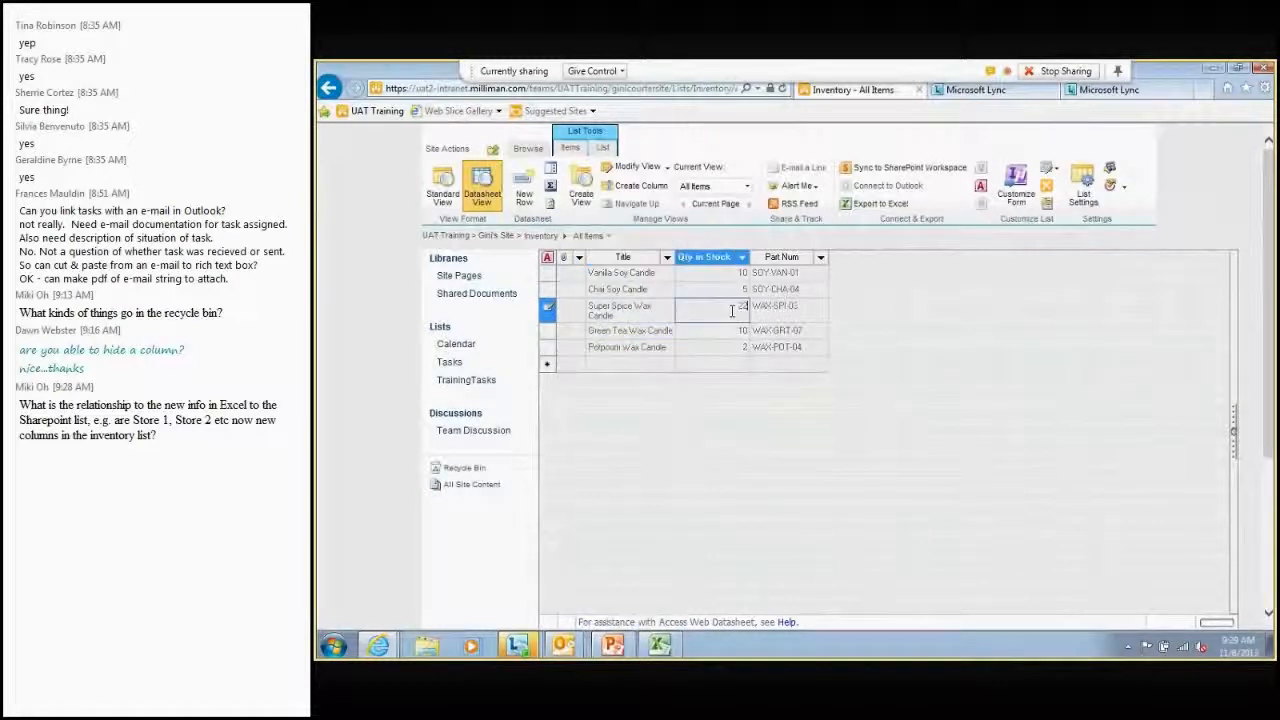
{"action": "key", "text": "Return"}
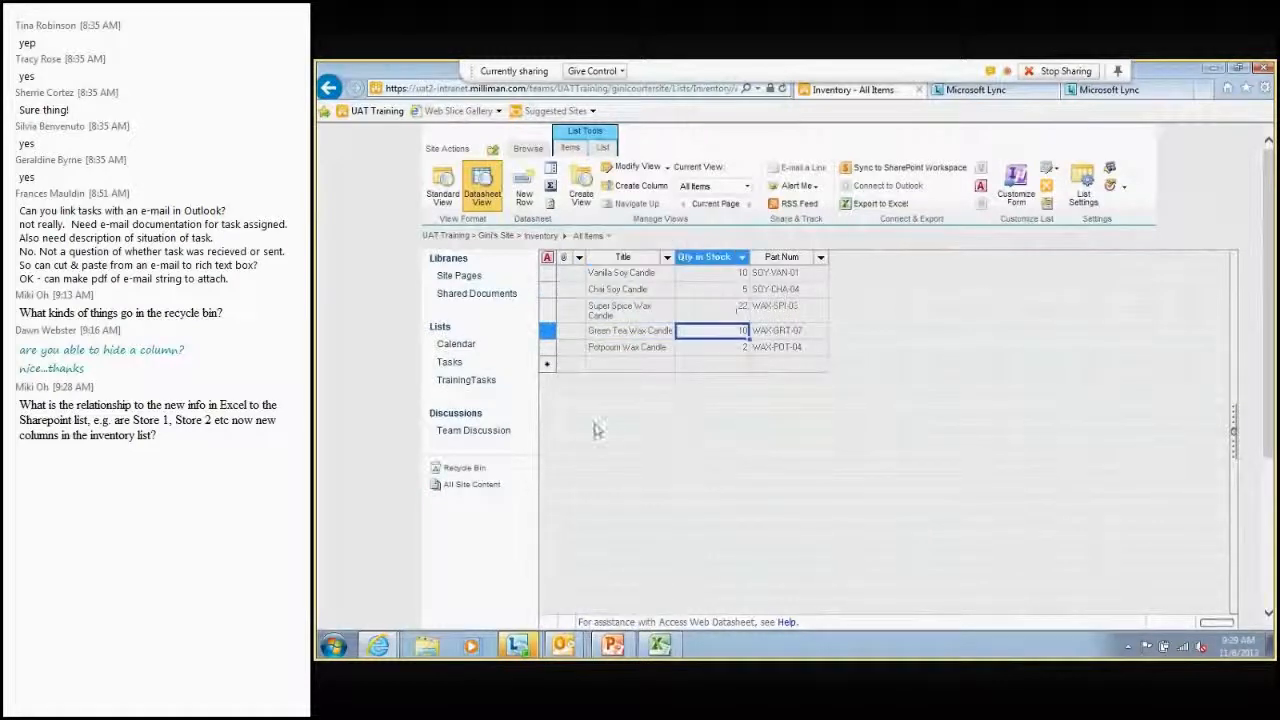
Switch to the Excel workbook and refresh the linked inventory table on Sheet1
{"action": "left_click", "coordinate": [659, 644]}
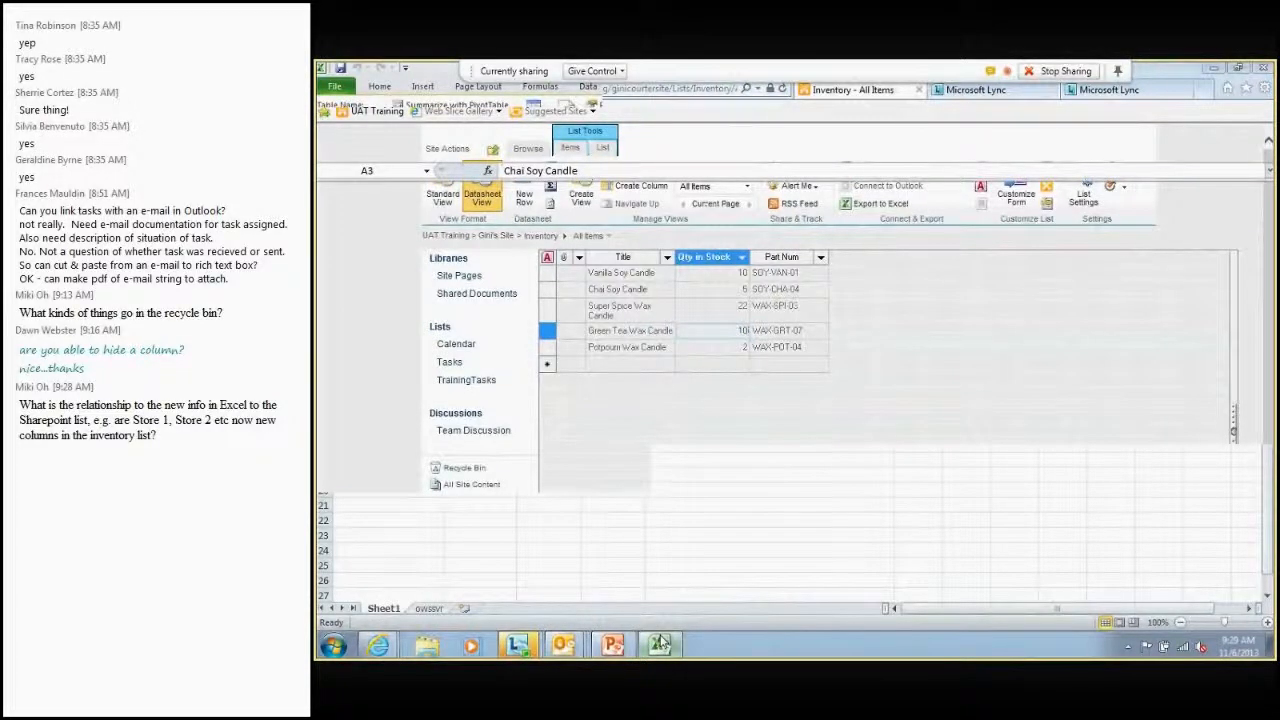
{"action": "left_click", "coordinate": [566, 112]}
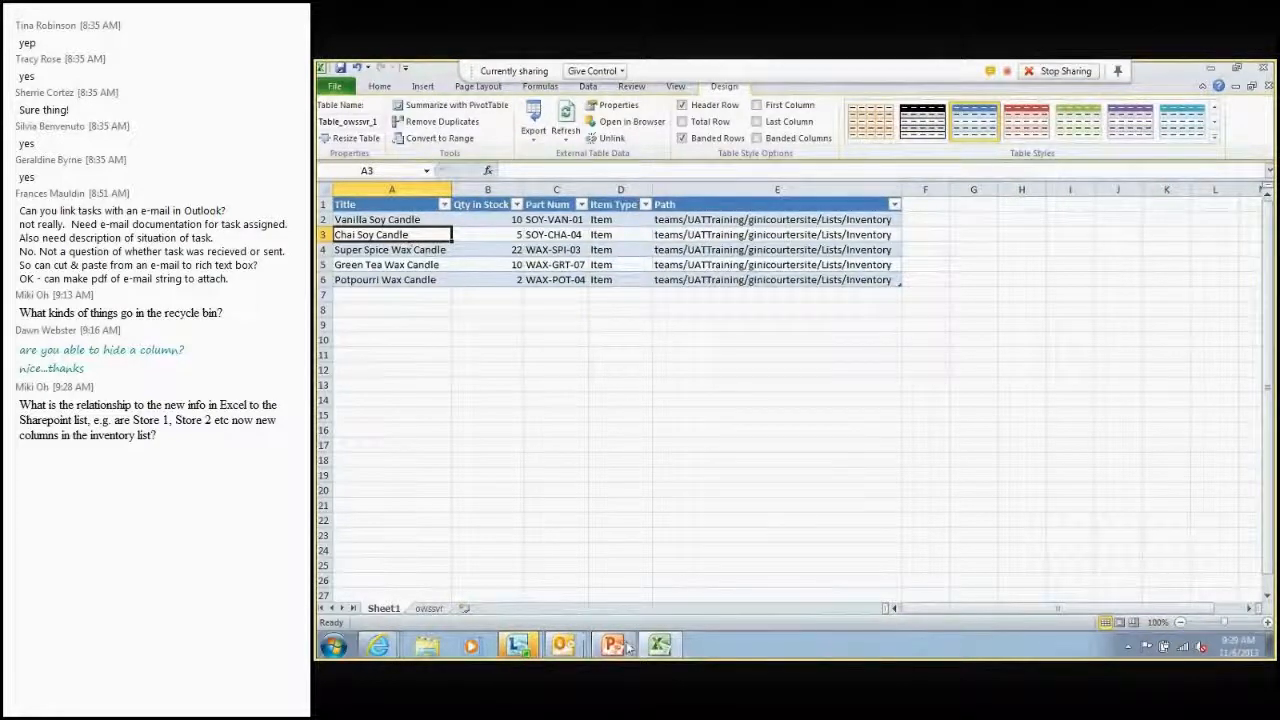
Restore the Excel window to full size and display the owssvr sheet with its added store columns
{"action": "left_click", "coordinate": [664, 647]}
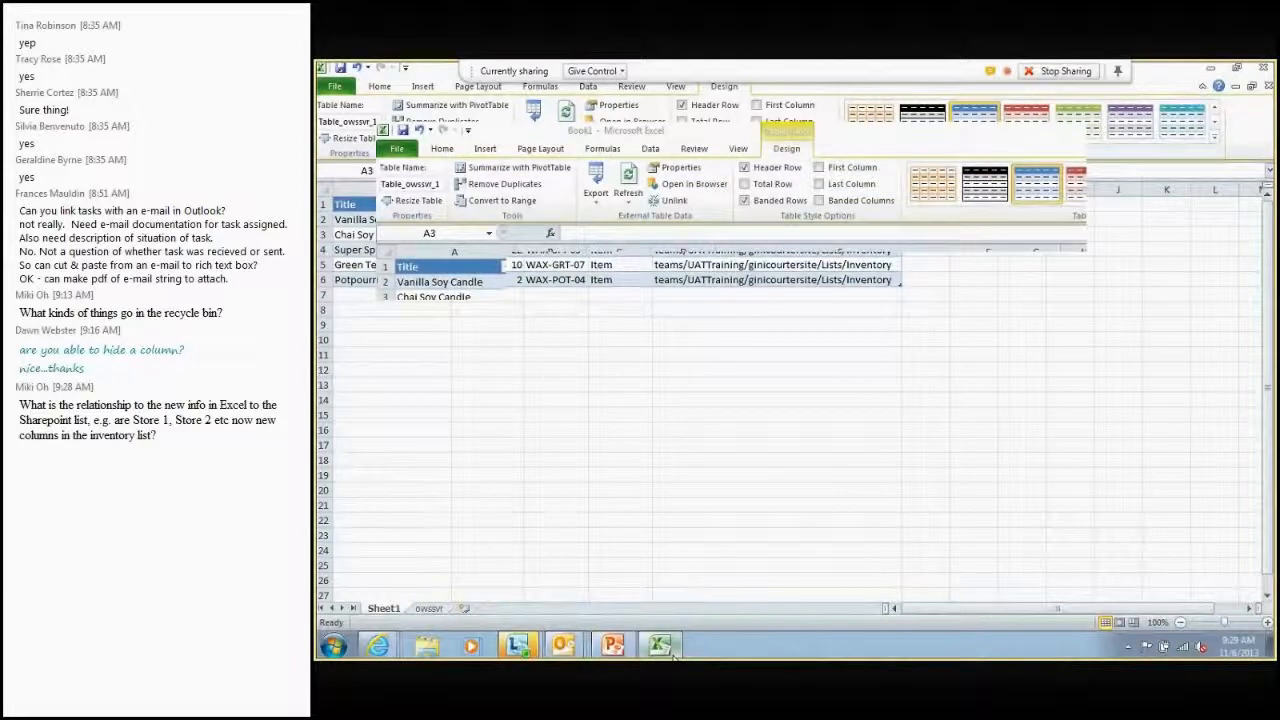
{"action": "left_click", "coordinate": [659, 645]}
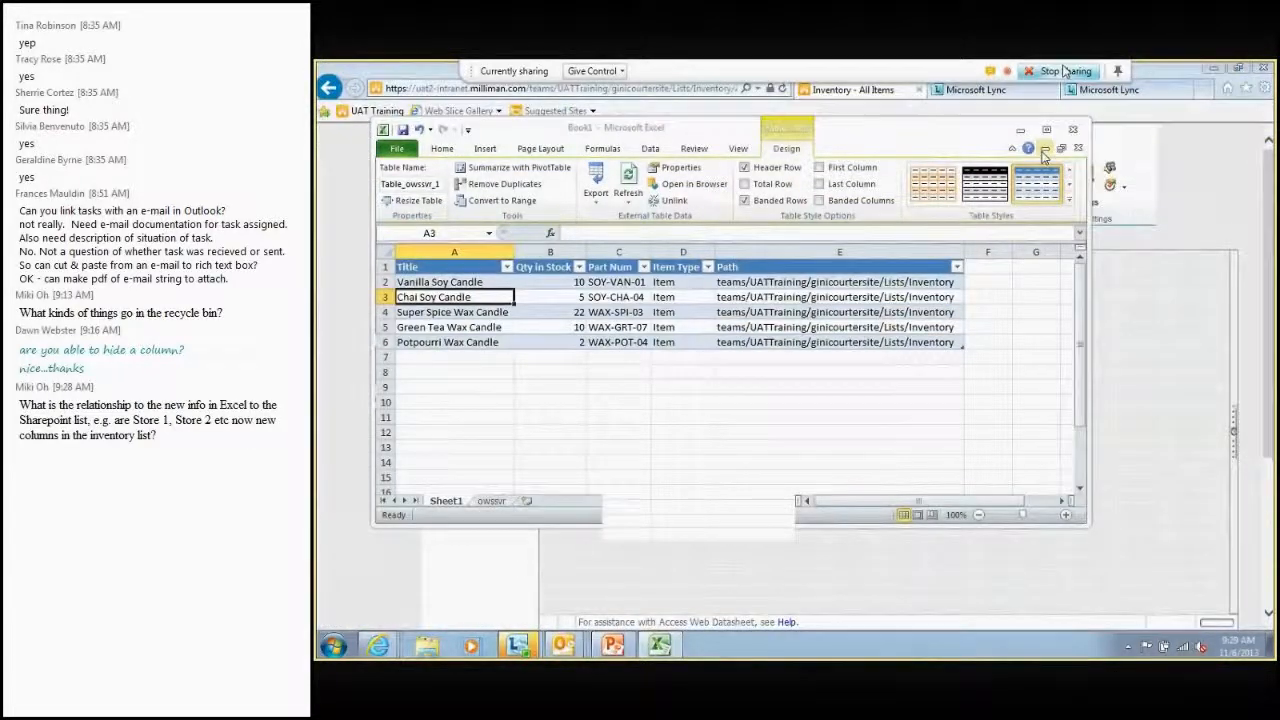
{"action": "left_click", "coordinate": [1048, 133]}
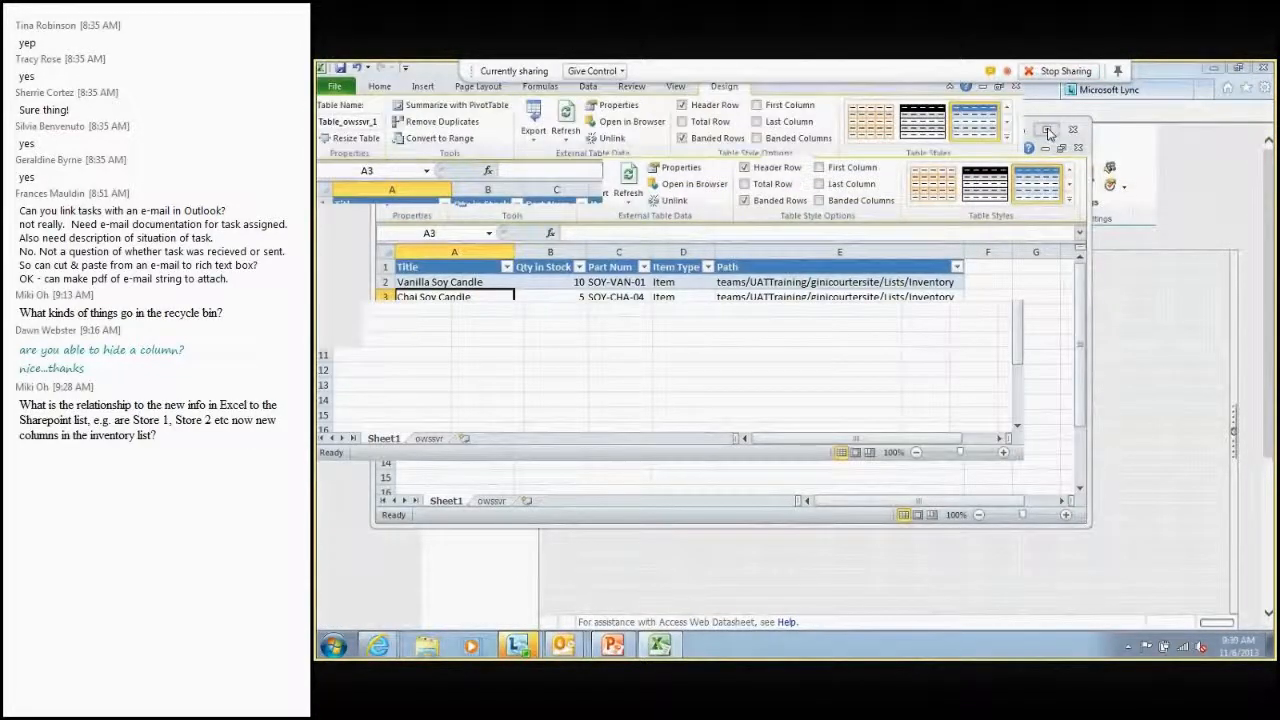
{"action": "key", "text": "ctrl+Tab"}
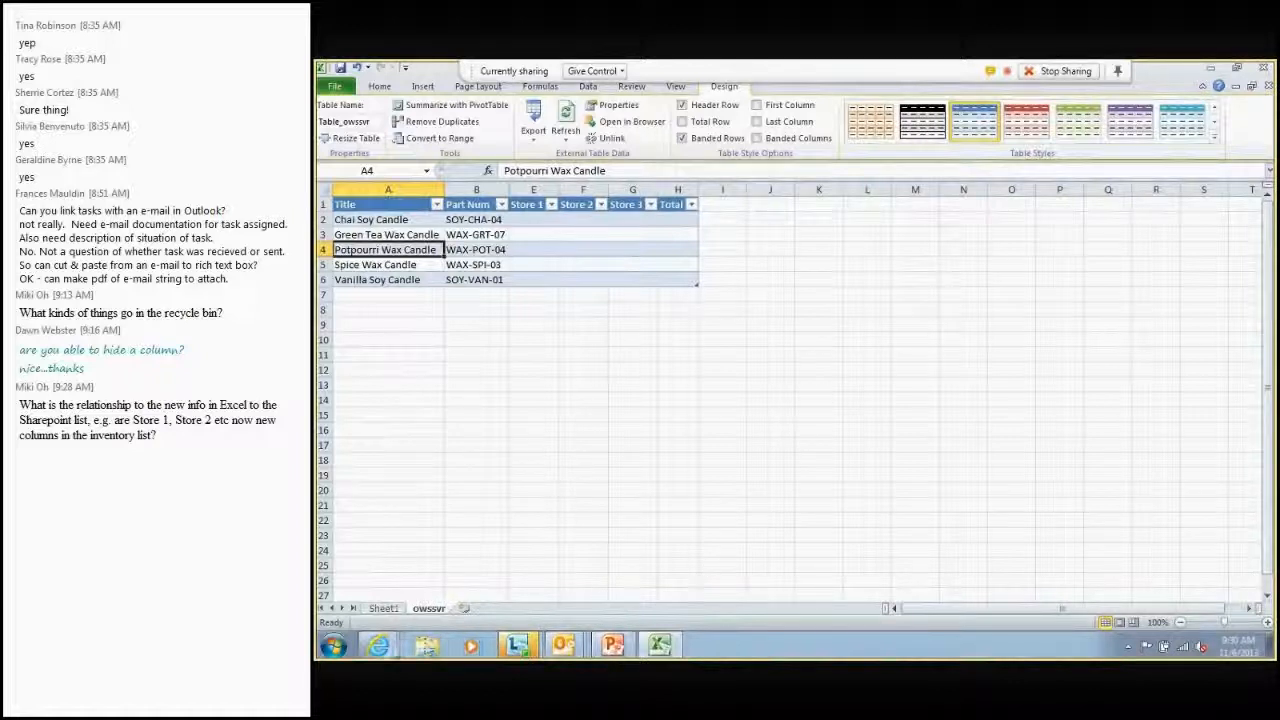
Return to the Inventory list in Internet Explorer and start a new Number column named Store1
{"action": "mouse_move", "coordinate": [378, 645]}
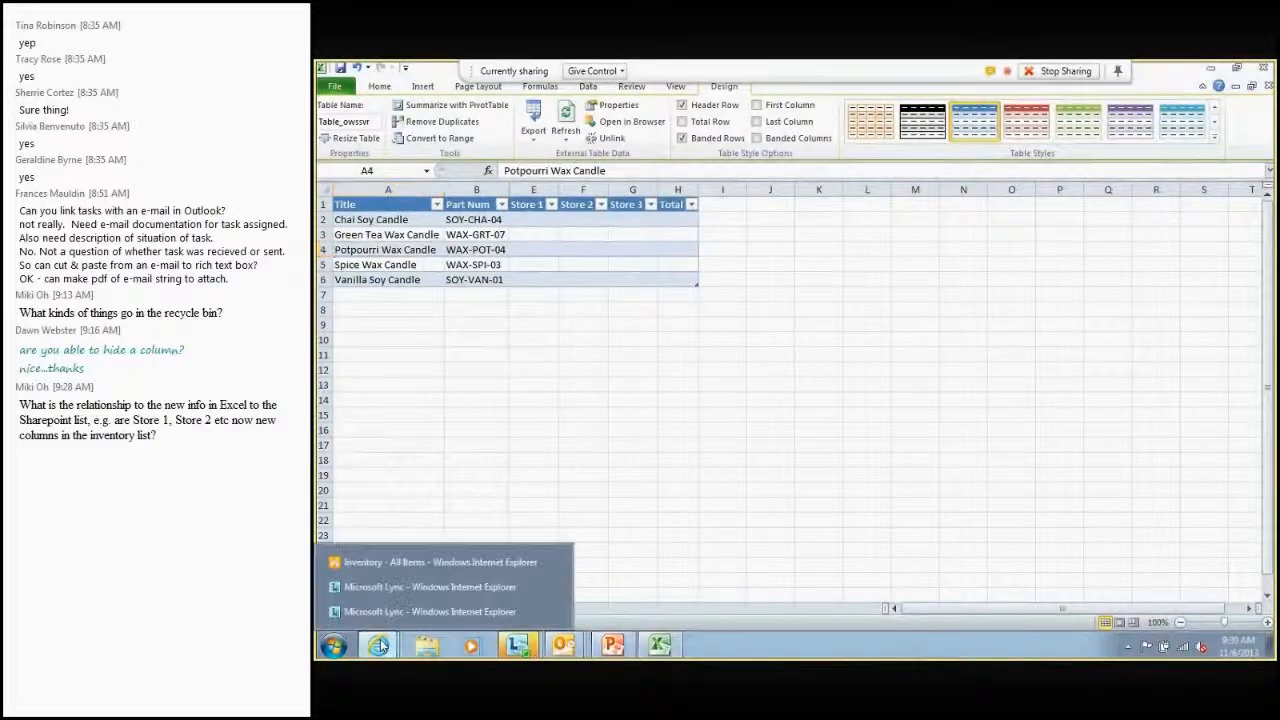
{"action": "left_click", "coordinate": [408, 565]}
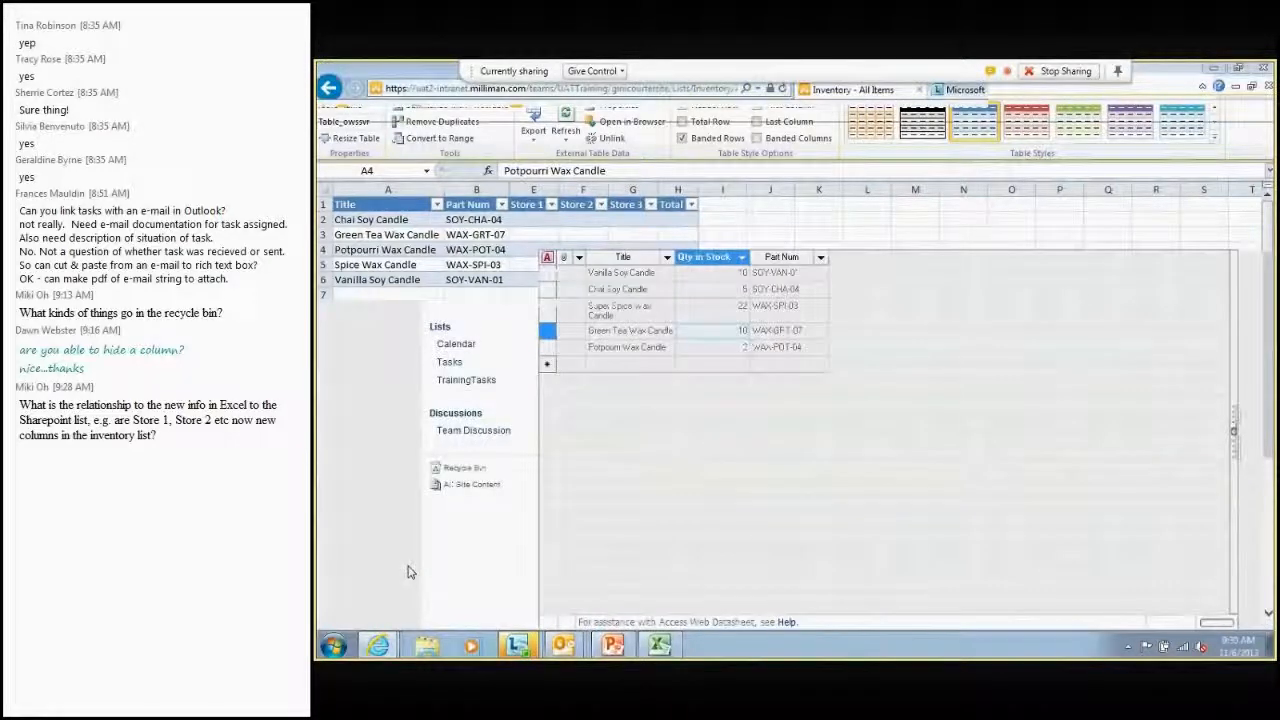
{"action": "left_click", "coordinate": [652, 190]}
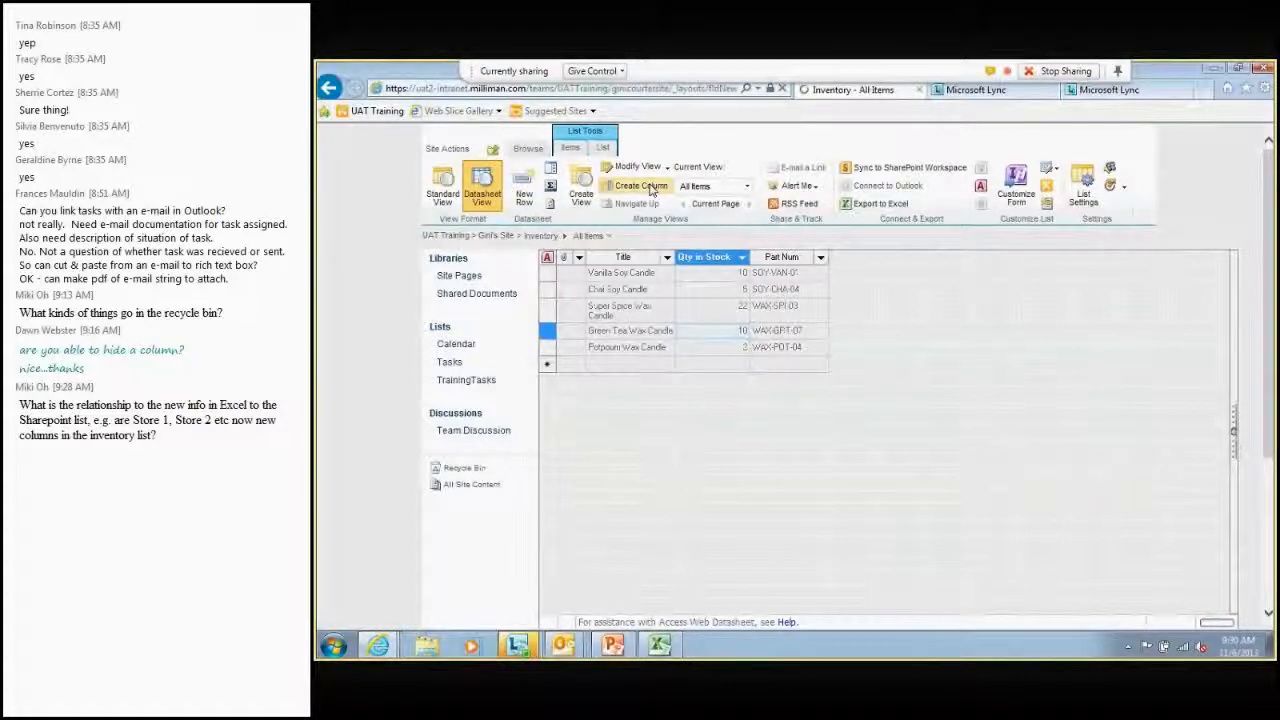
{"action": "type", "text": "Sotre"}
{"action": "key", "text": "BackSpace"}
{"action": "key", "text": "BackSpace"}
{"action": "key", "text": "BackSpace"}
{"action": "key", "text": "BackSpace"}
{"action": "type", "text": "tore1"}
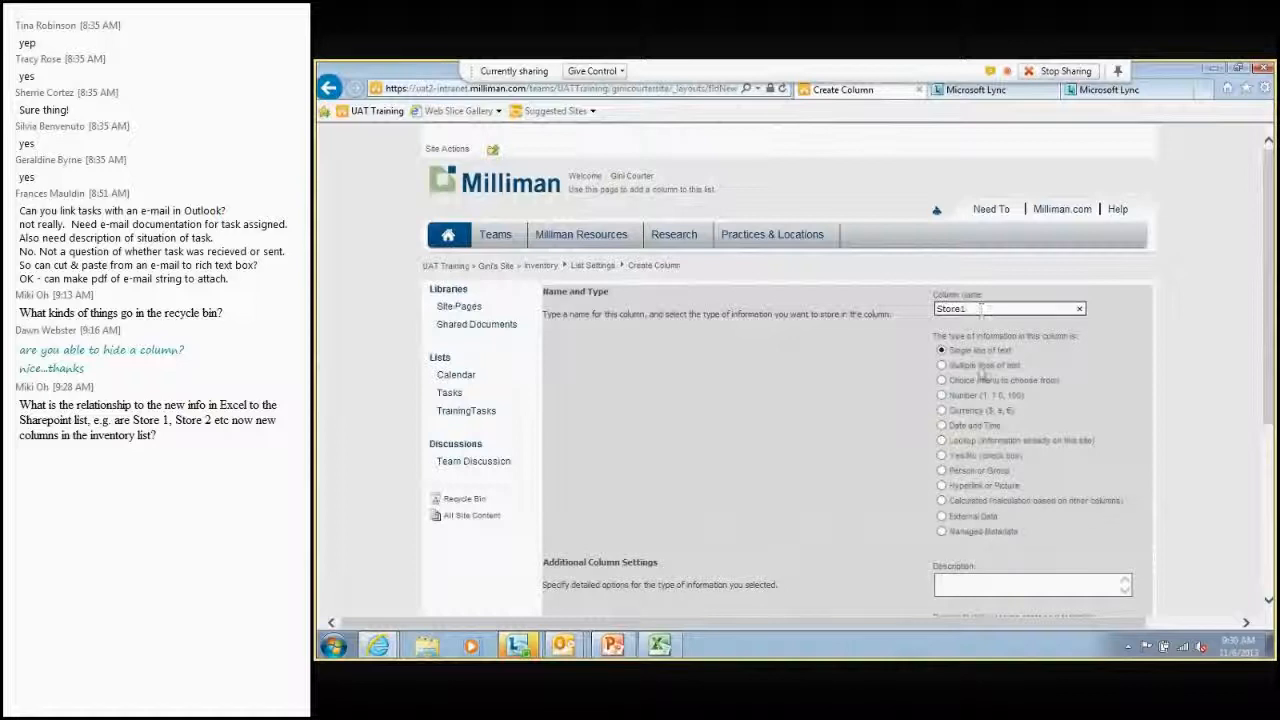
{"action": "left_click", "coordinate": [942, 395]}
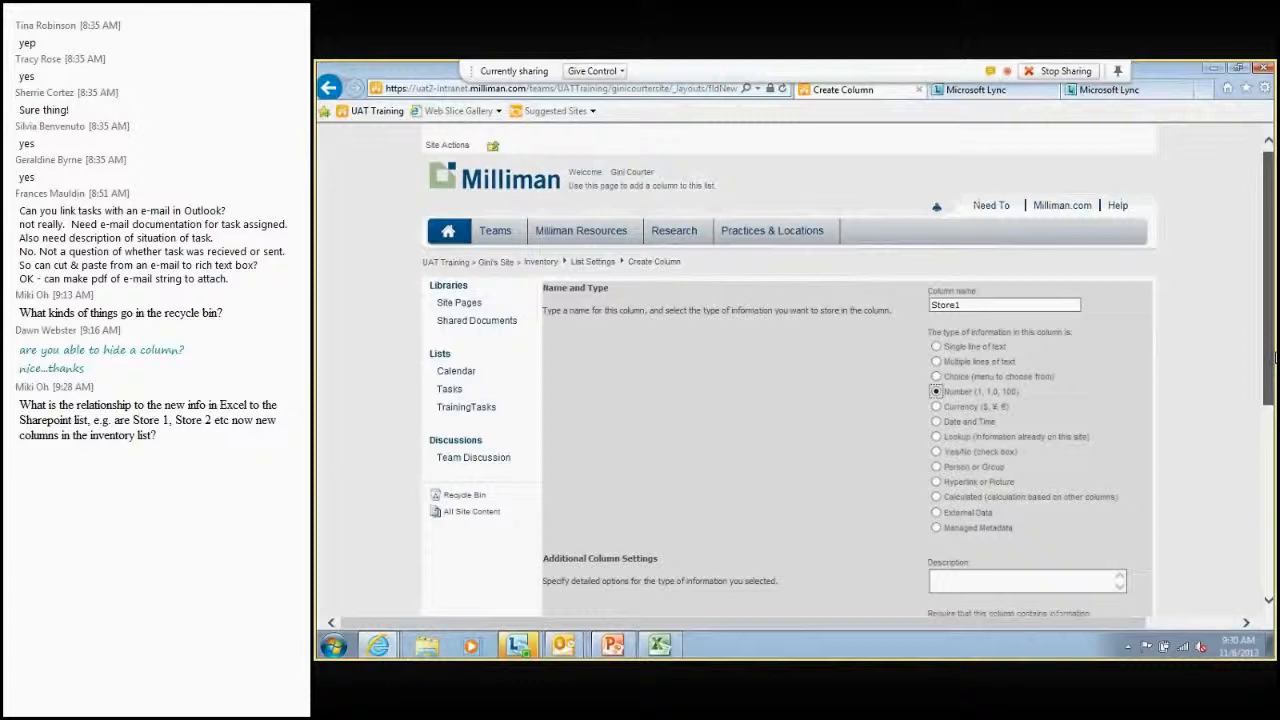
Set the Store1 column's minimum allowed value to 0, choose its number of decimal places, and create the column
{"action": "scroll", "coordinate": [982, 380], "scroll_direction": "down", "scroll_amount": 3}
{"action": "left_click", "coordinate": [982, 375]}
{"action": "type", "text": "0"}
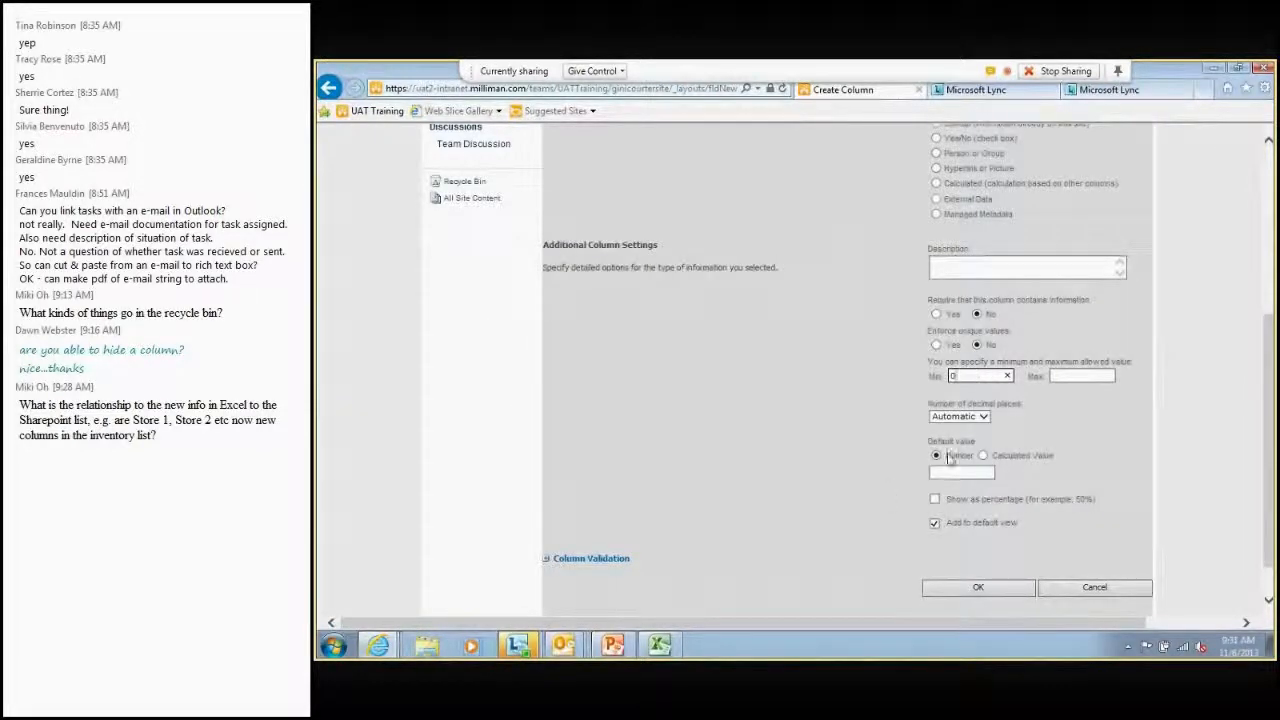
{"action": "left_click", "coordinate": [960, 416]}
{"action": "left_click", "coordinate": [955, 443]}
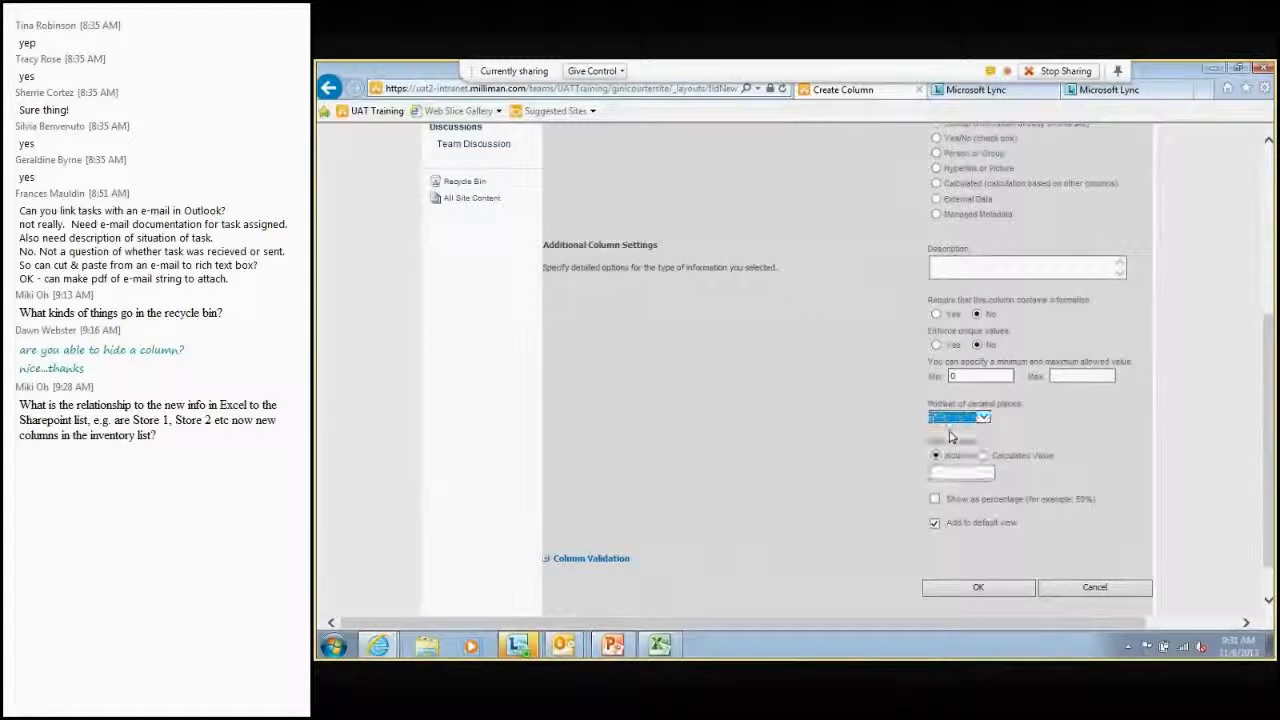
{"action": "left_click", "coordinate": [990, 590]}
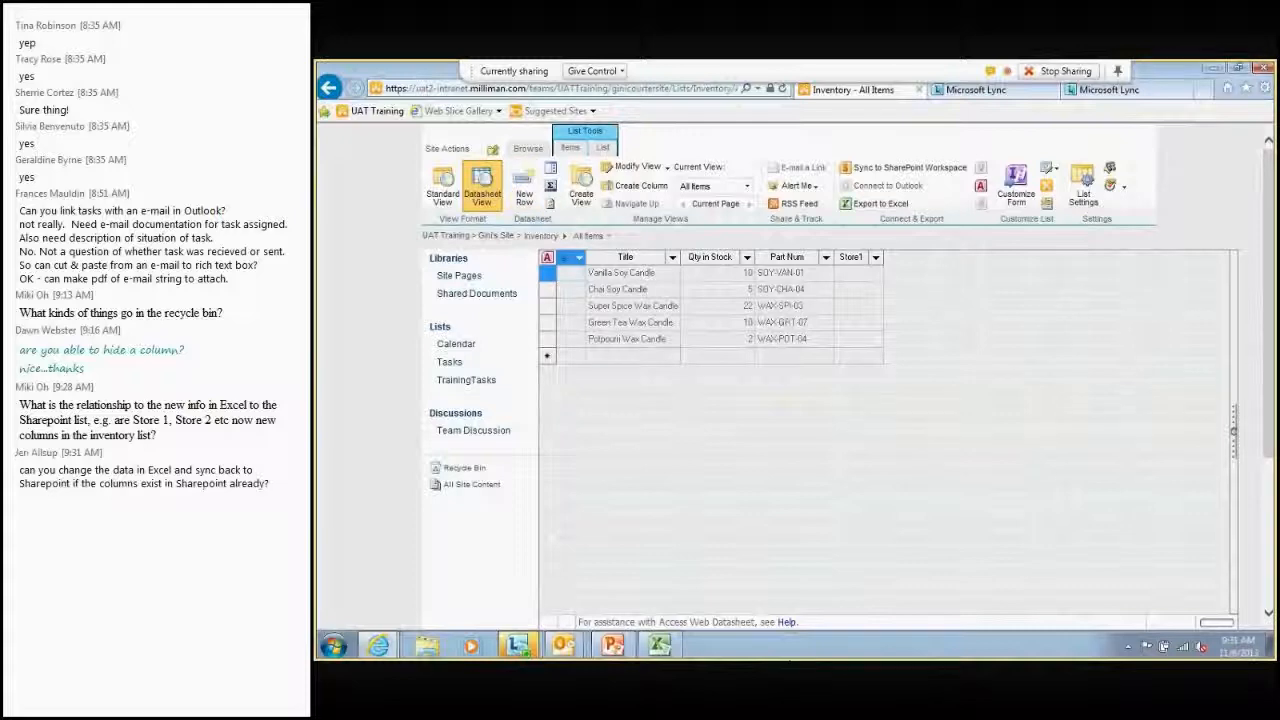
Switch back to Excel and refresh the linked table on Sheet1 to bring in the new list column
{"action": "left_click", "coordinate": [662, 645]}
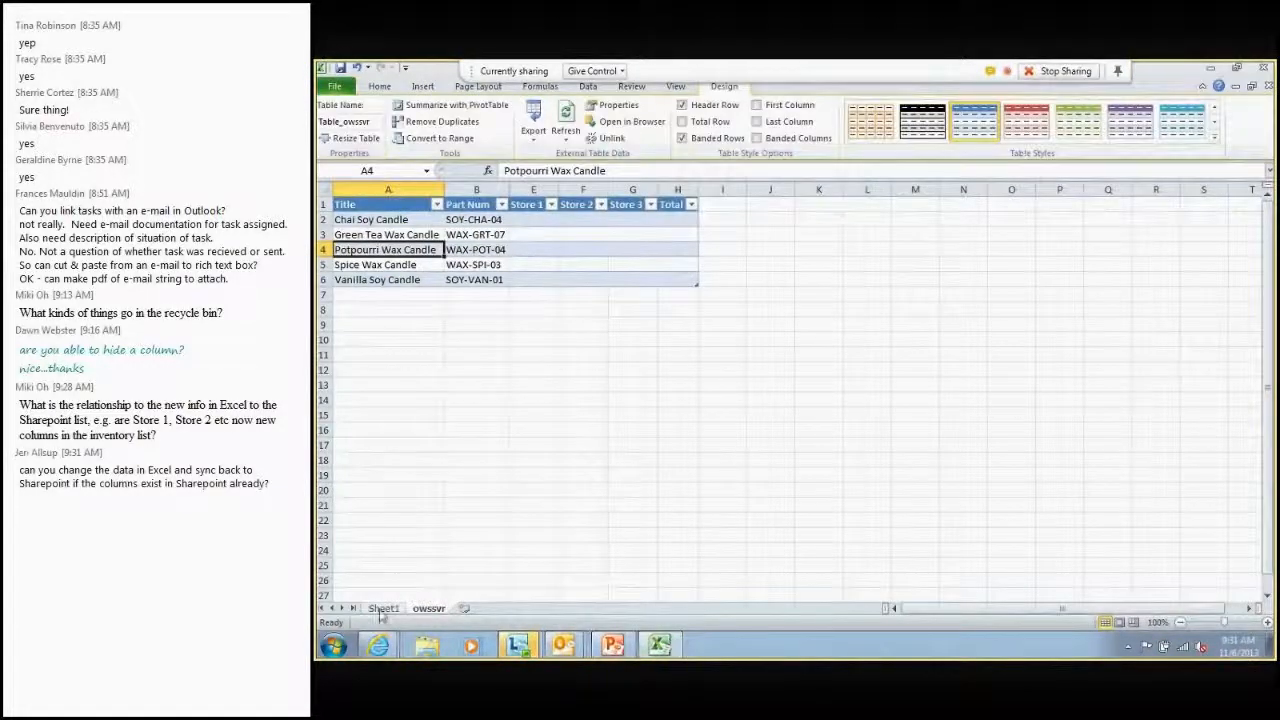
{"action": "left_click", "coordinate": [382, 609]}
{"action": "left_click", "coordinate": [575, 132]}
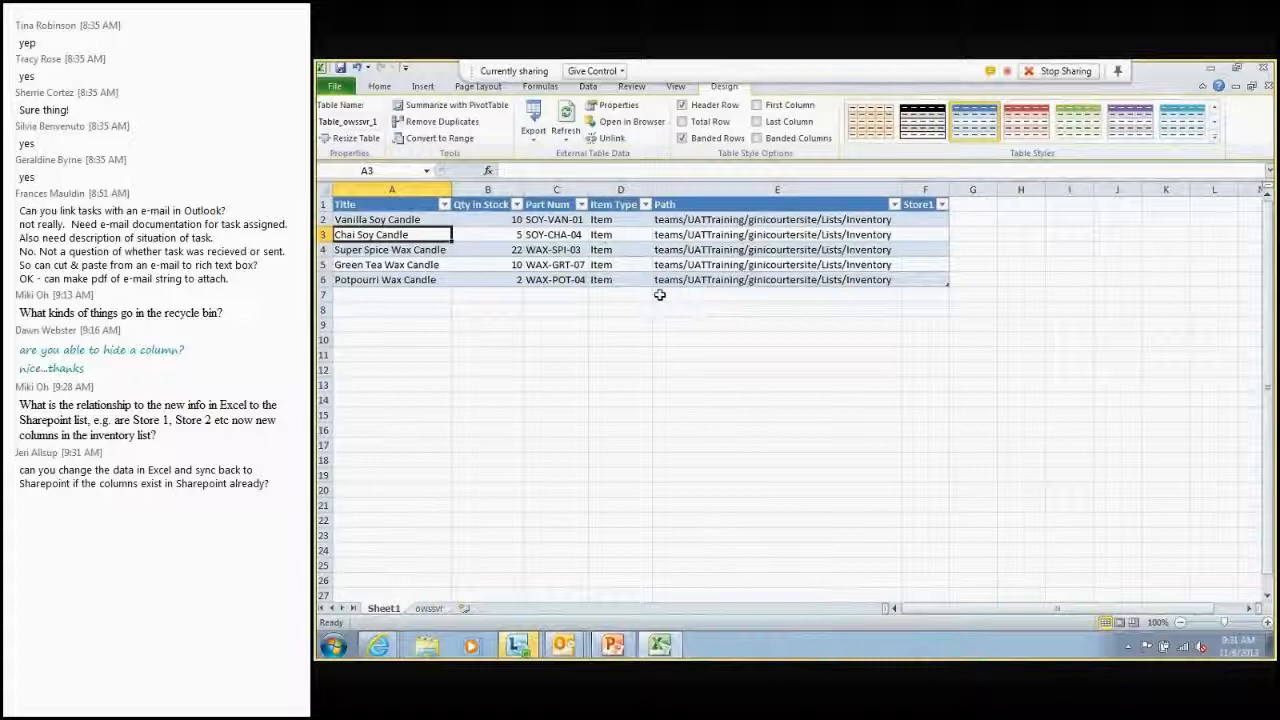
Compare the imported Store1 column on Sheet1 with the manually added store columns on the owssvr sheet
{"action": "left_click", "coordinate": [916, 186]}
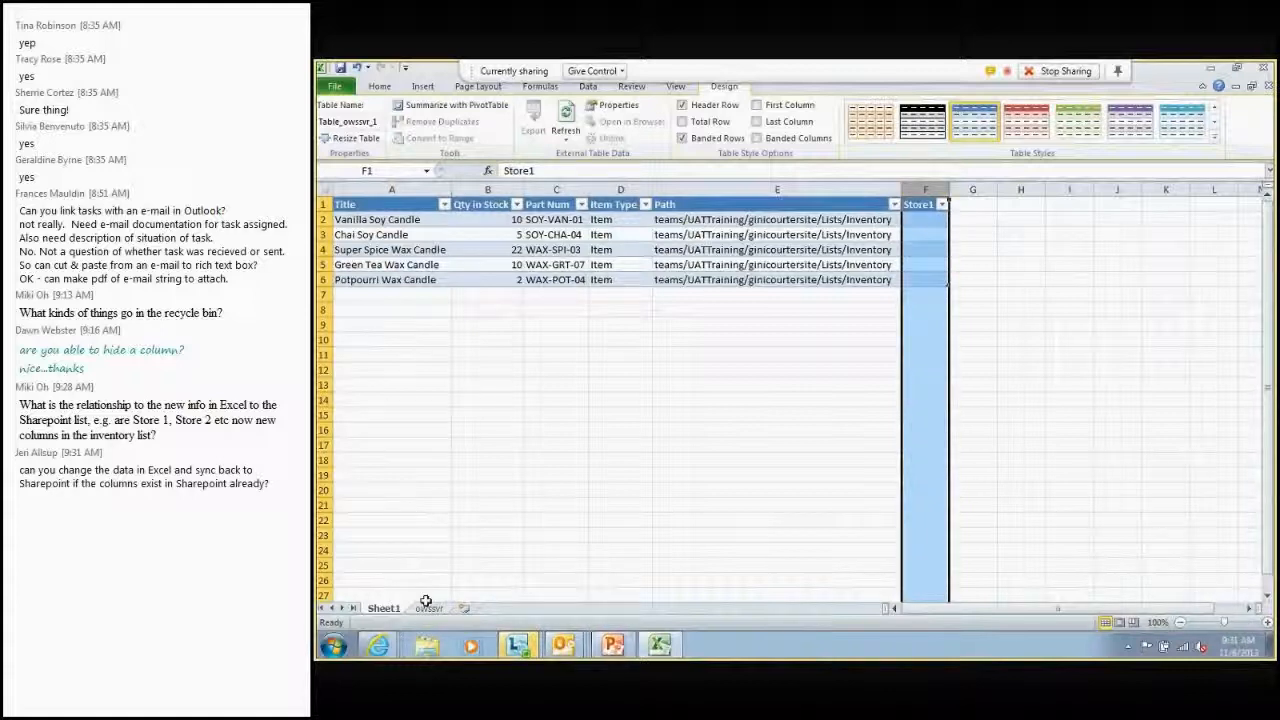
{"action": "left_click", "coordinate": [382, 608]}
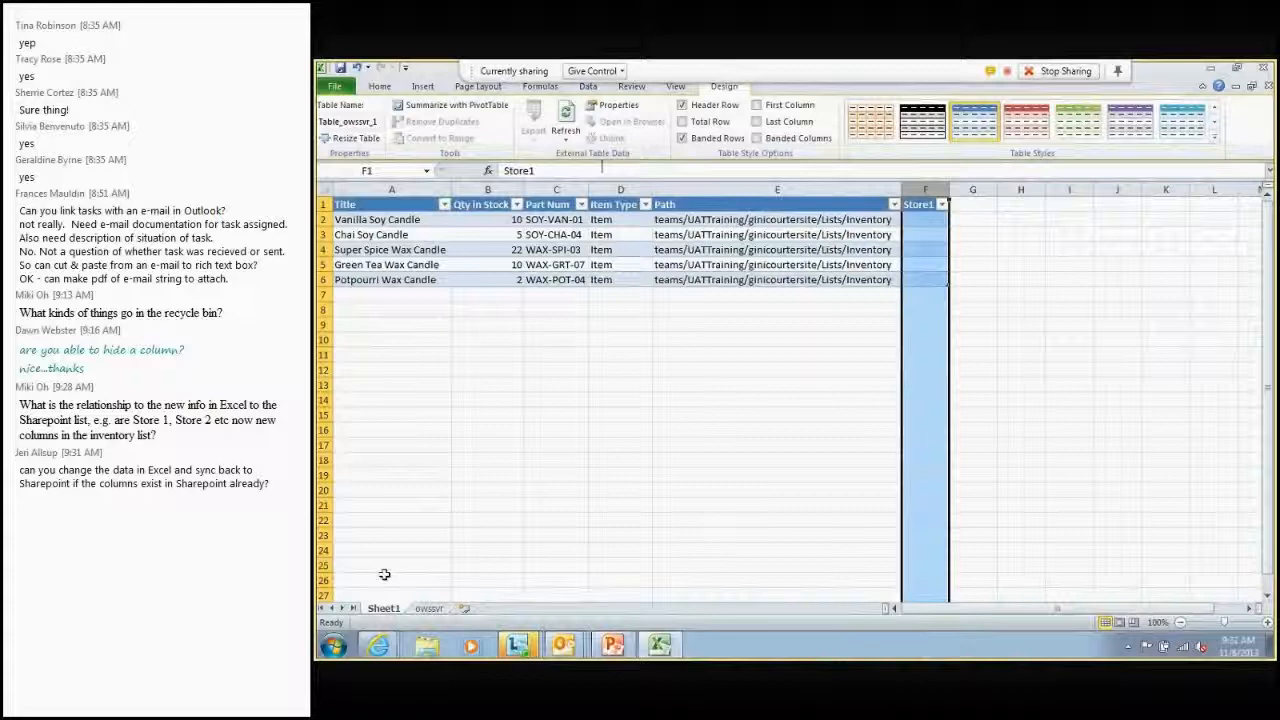
{"action": "left_click", "coordinate": [427, 608]}
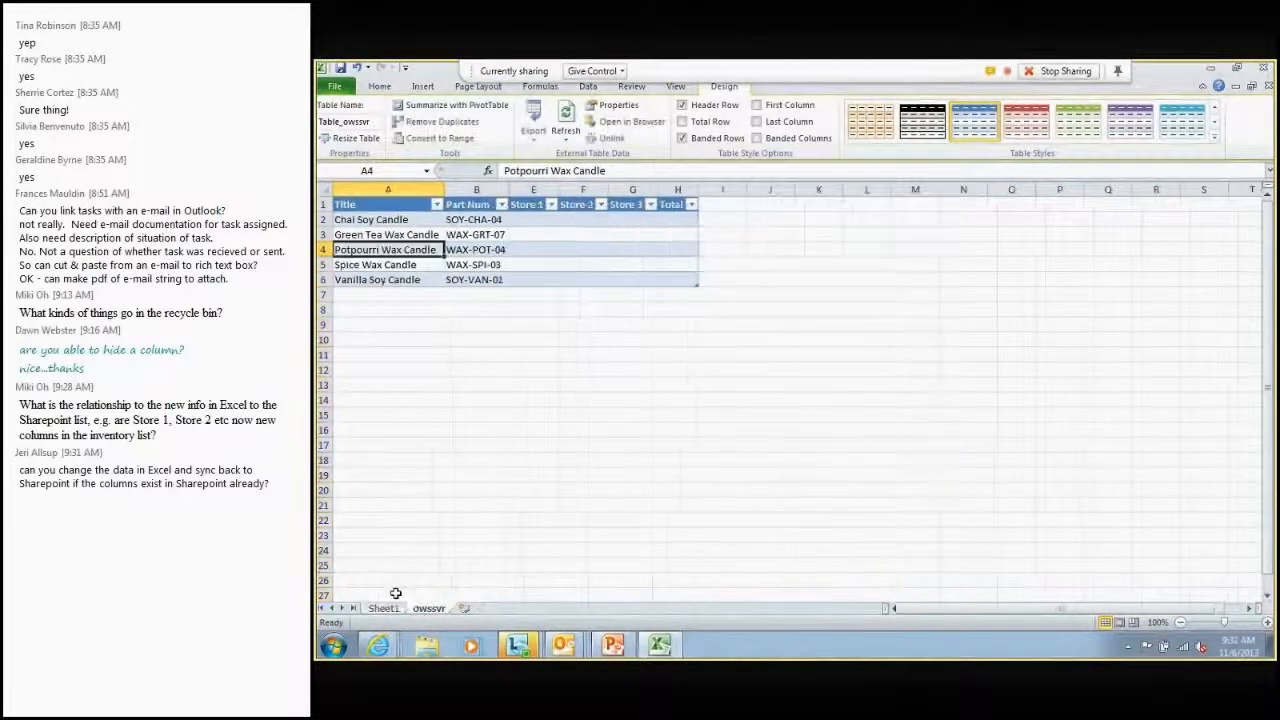
Review the Inventory list in Internet Explorer and return to the owssvr sheet in the maximized Excel window
{"action": "middle_click", "coordinate": [659, 645]}
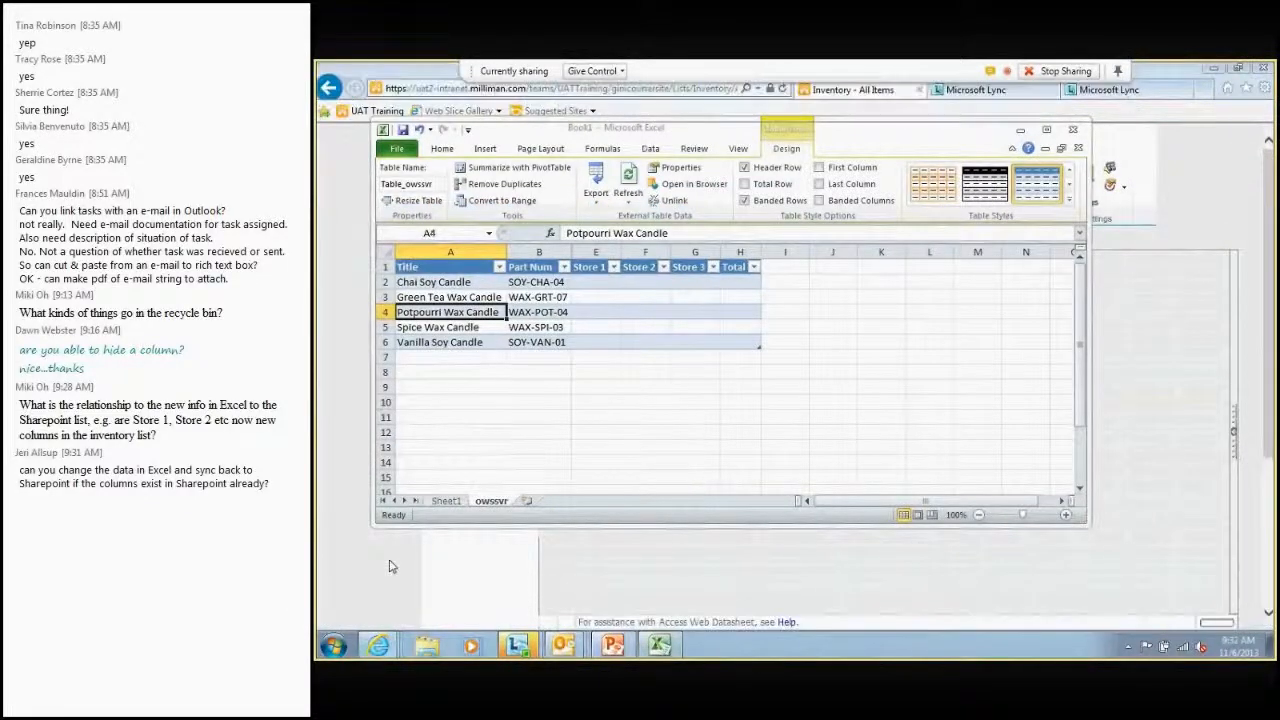
{"action": "left_click", "coordinate": [391, 566]}
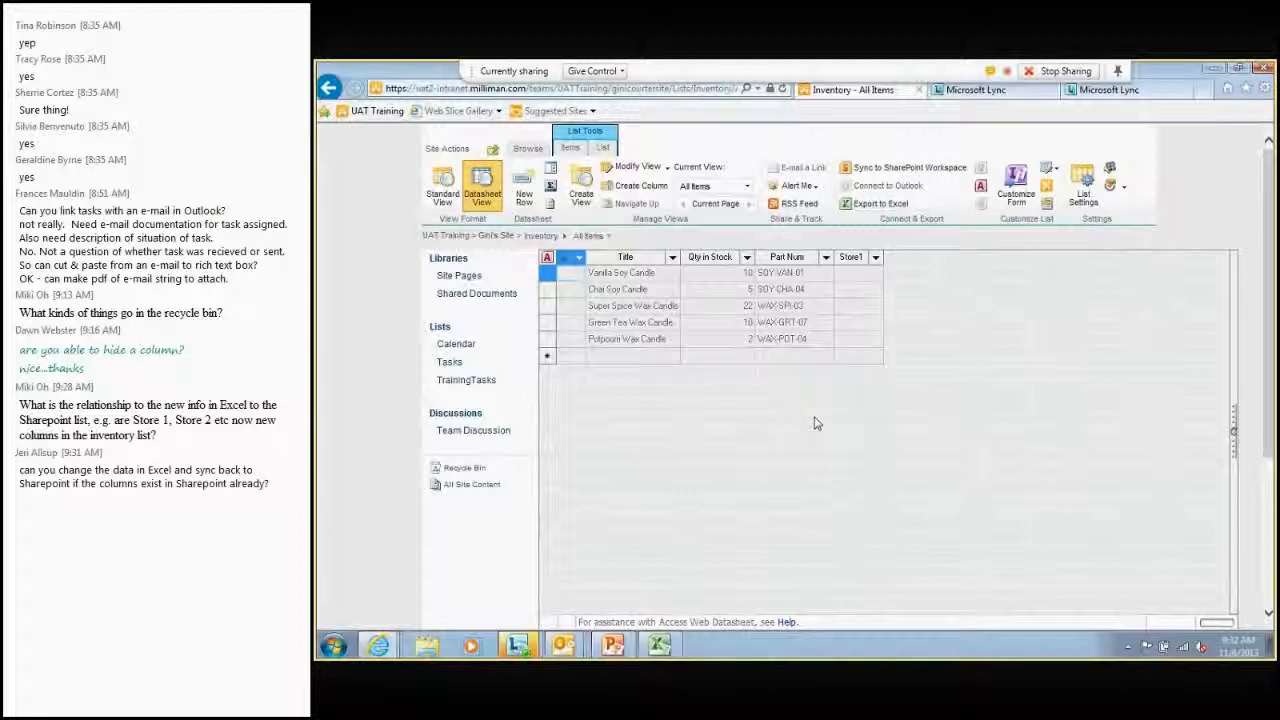
{"action": "left_click", "coordinate": [660, 646]}
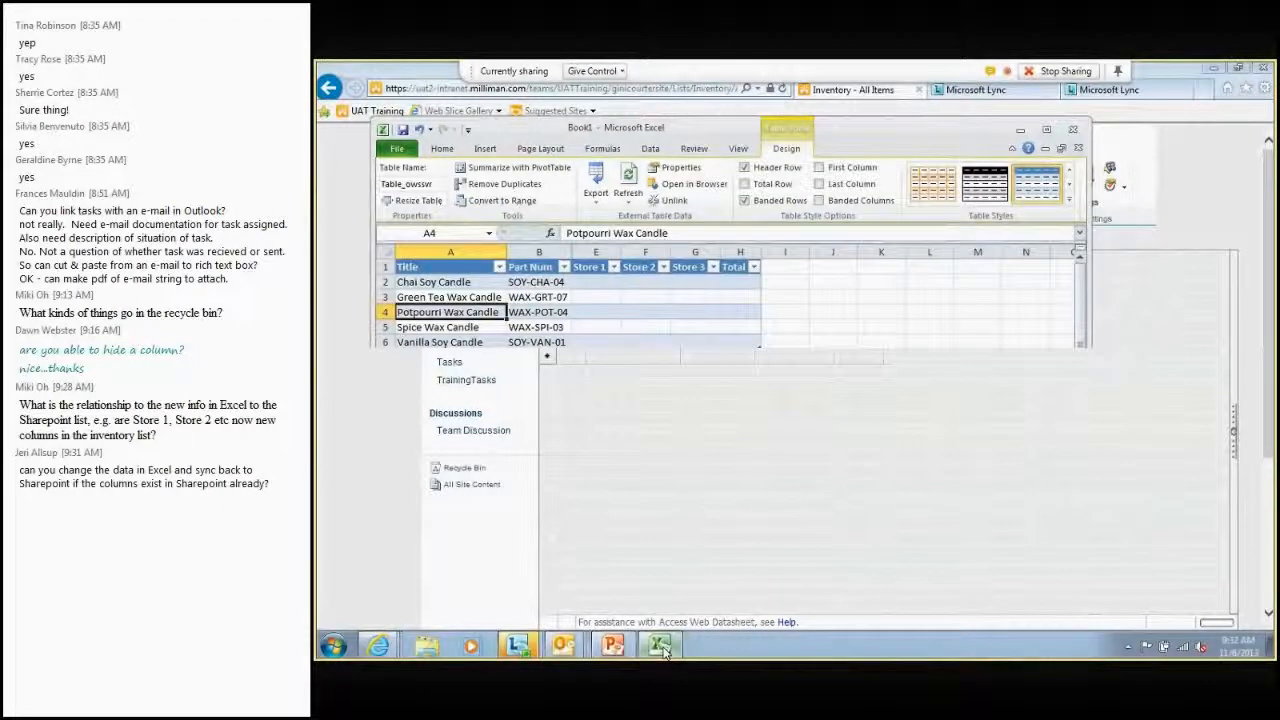
{"action": "left_click", "coordinate": [1047, 132]}
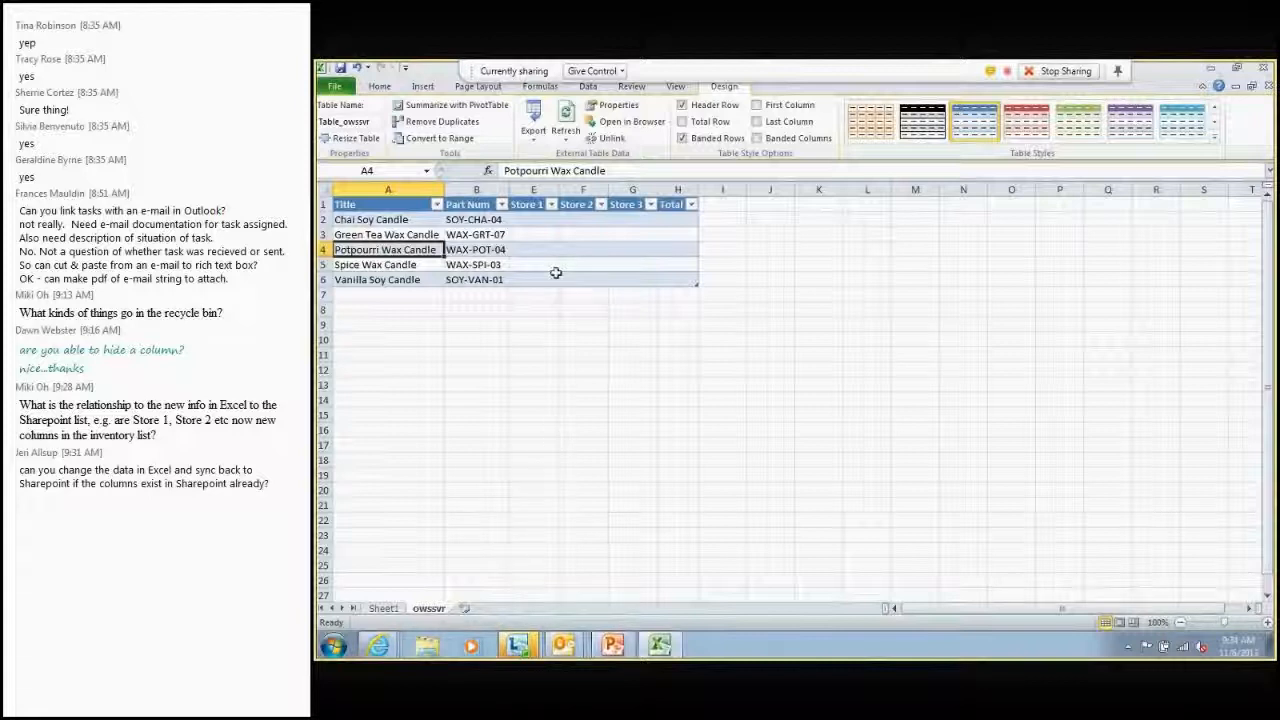
Enter 45, 34 and 45 as the Chai Soy Candle quantities for Store 1, Store 2 and Store 3
{"action": "left_click_drag", "start_coordinate": [534, 219], "coordinate": [672, 277]}
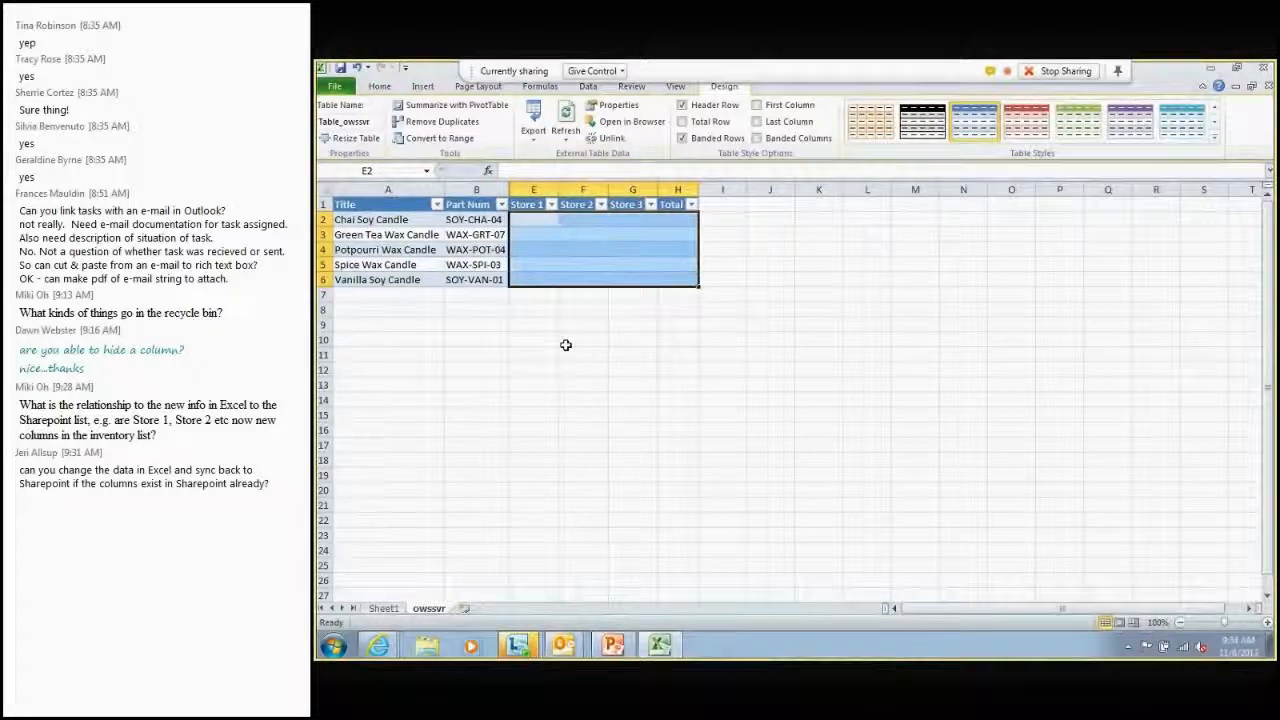
{"action": "left_click", "coordinate": [542, 220]}
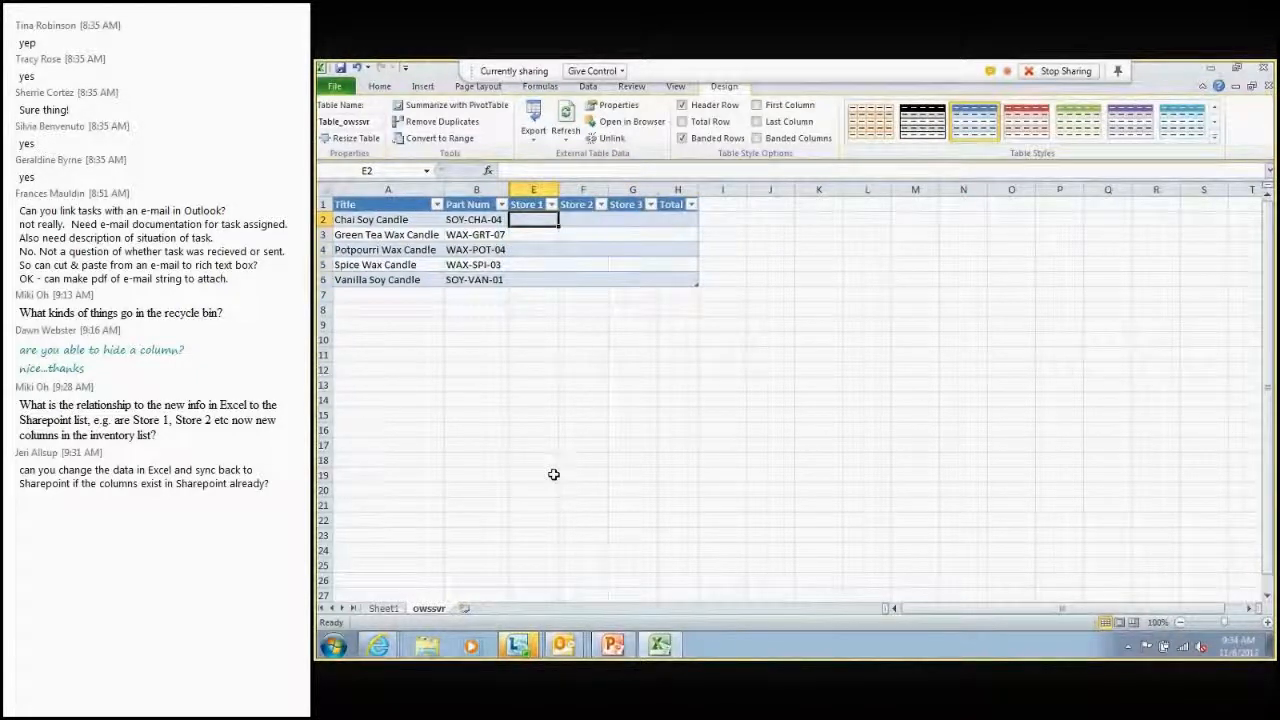
{"action": "type", "text": "45"}
{"action": "key", "text": "Tab"}
{"action": "type", "text": "34"}
{"action": "key", "text": "Tab"}
{"action": "type", "text": "45"}
{"action": "key", "text": "Tab"}
{"action": "key", "text": "Down"}
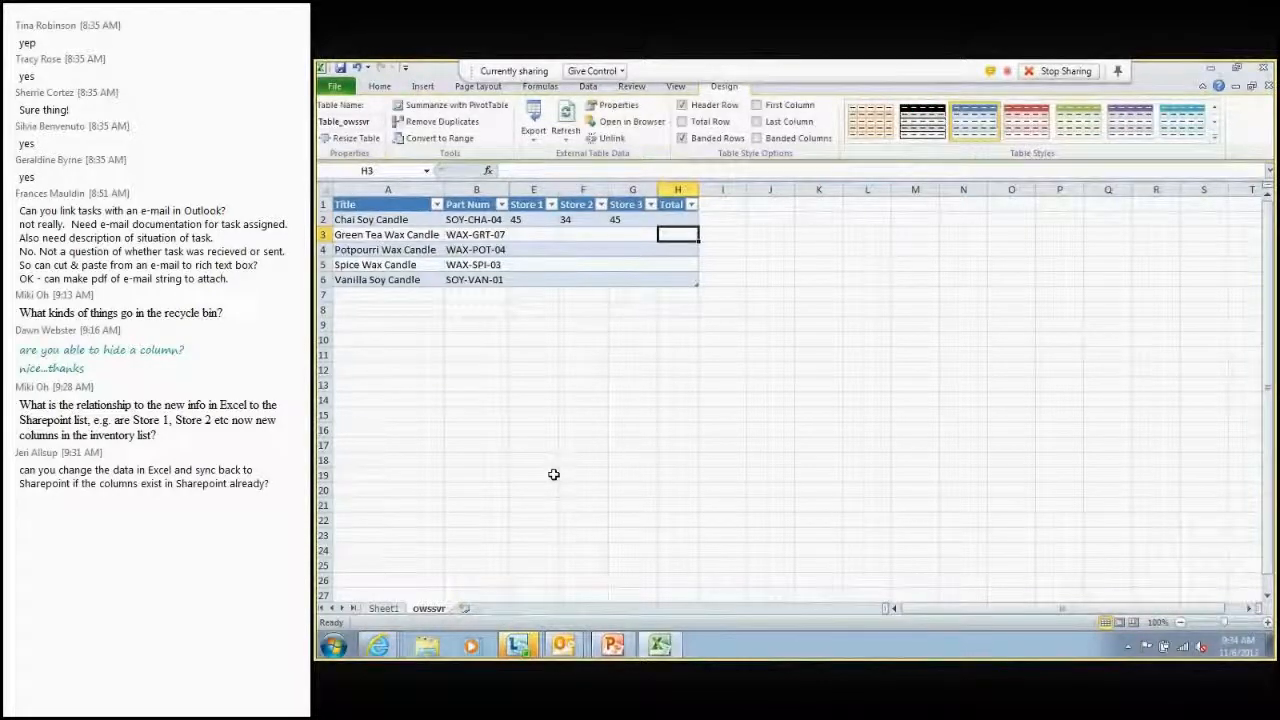
Enter 34, 44 and 12 as the Green Tea Wax Candle quantities for Store 1, Store 2 and Store 3
{"action": "key", "text": "Left"}
{"action": "key", "text": "Left"}
{"action": "key", "text": "Left"}
{"action": "type", "text": "34"}
{"action": "key", "text": "Tab"}
{"action": "type", "text": "44"}
{"action": "key", "text": "Return"}
{"action": "key", "text": "Up"}
{"action": "key", "text": "Tab"}
{"action": "type", "text": "12"}
{"action": "key", "text": "Return"}
Enter 34, 23 and 12 as the Potpourri Wax Candle quantities for Store 1, Store 2 and Store 3
{"action": "key", "text": "Left"}
{"action": "type", "text": "34"}
{"action": "key", "text": "Tab"}
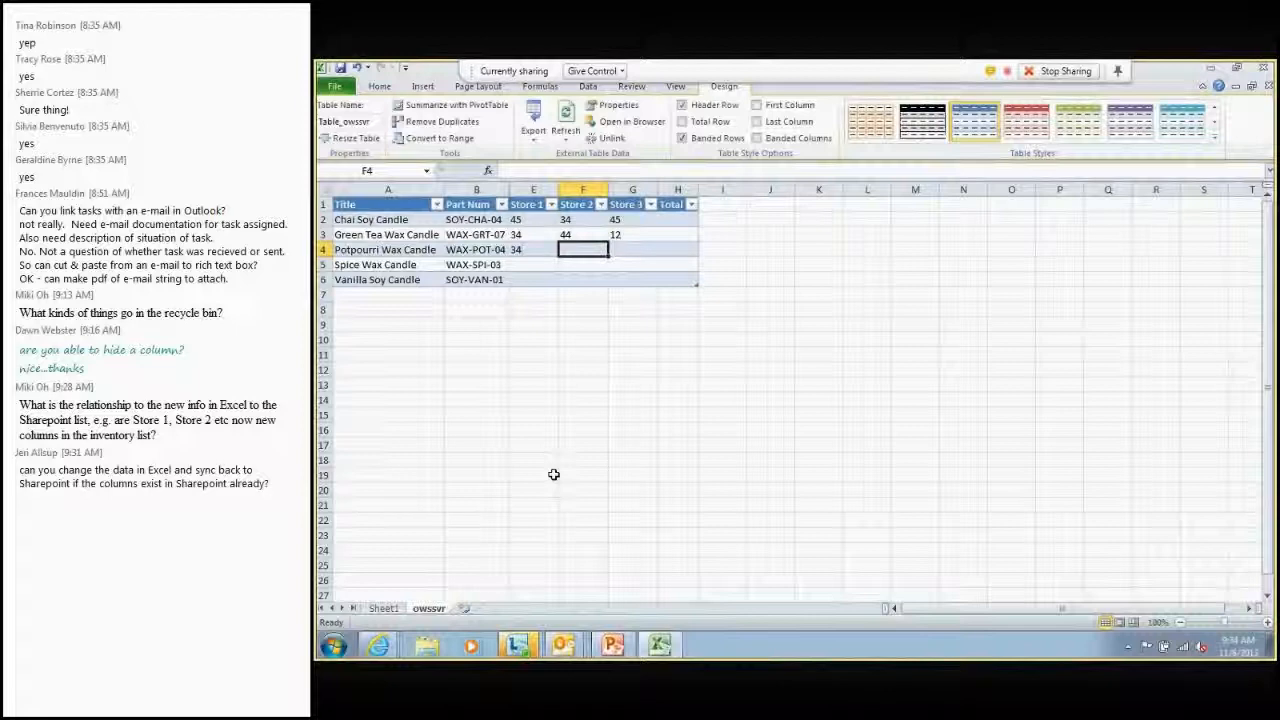
{"action": "type", "text": "23"}
{"action": "key", "text": "Tab"}
{"action": "type", "text": "12"}
{"action": "key", "text": "Return"}
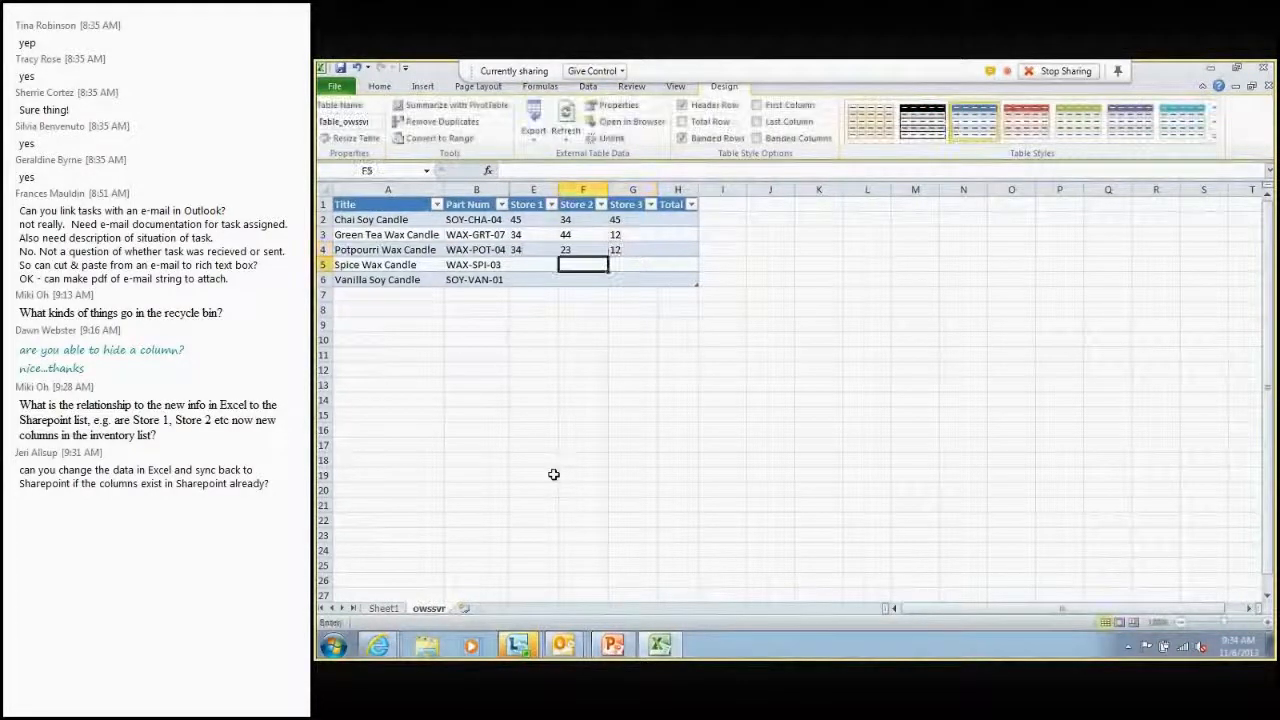
{"action": "key", "text": "Left"}
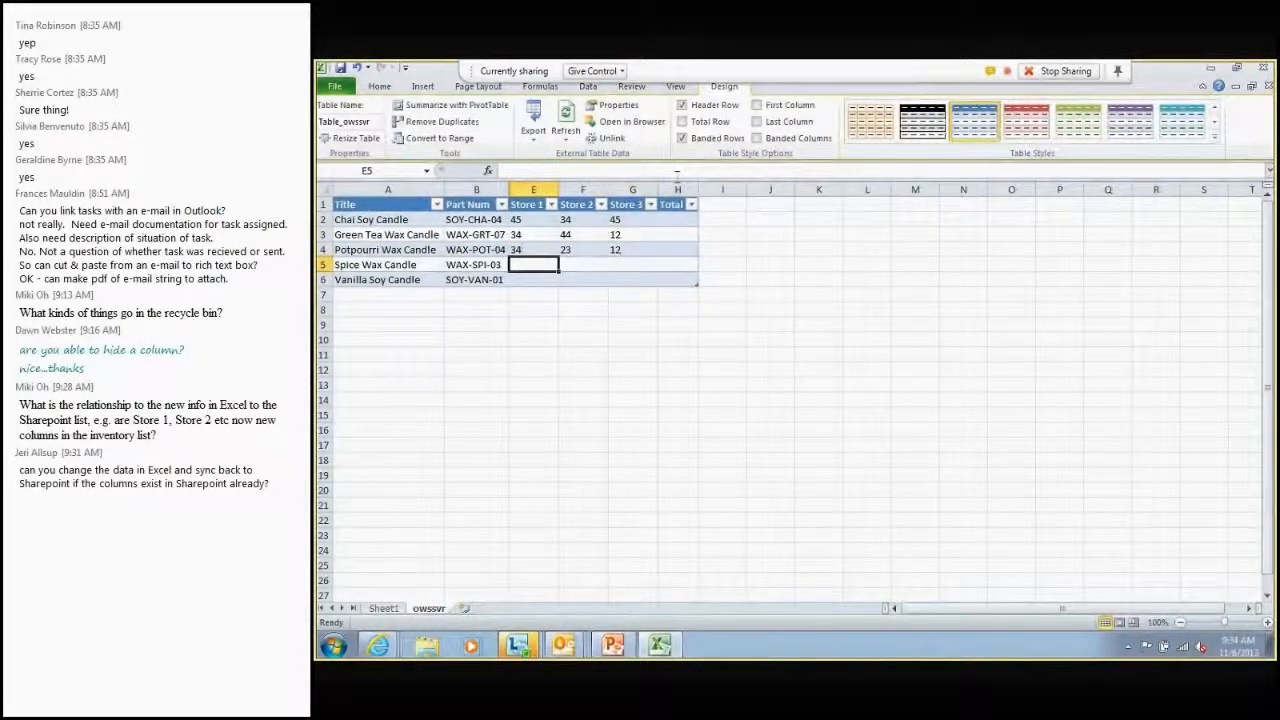
Fill the store quantities down with 45, 34, 45 for Spice Wax Candle and 34, 44, 12 for Vanilla Soy Candle
{"action": "left_click", "coordinate": [677, 219]}
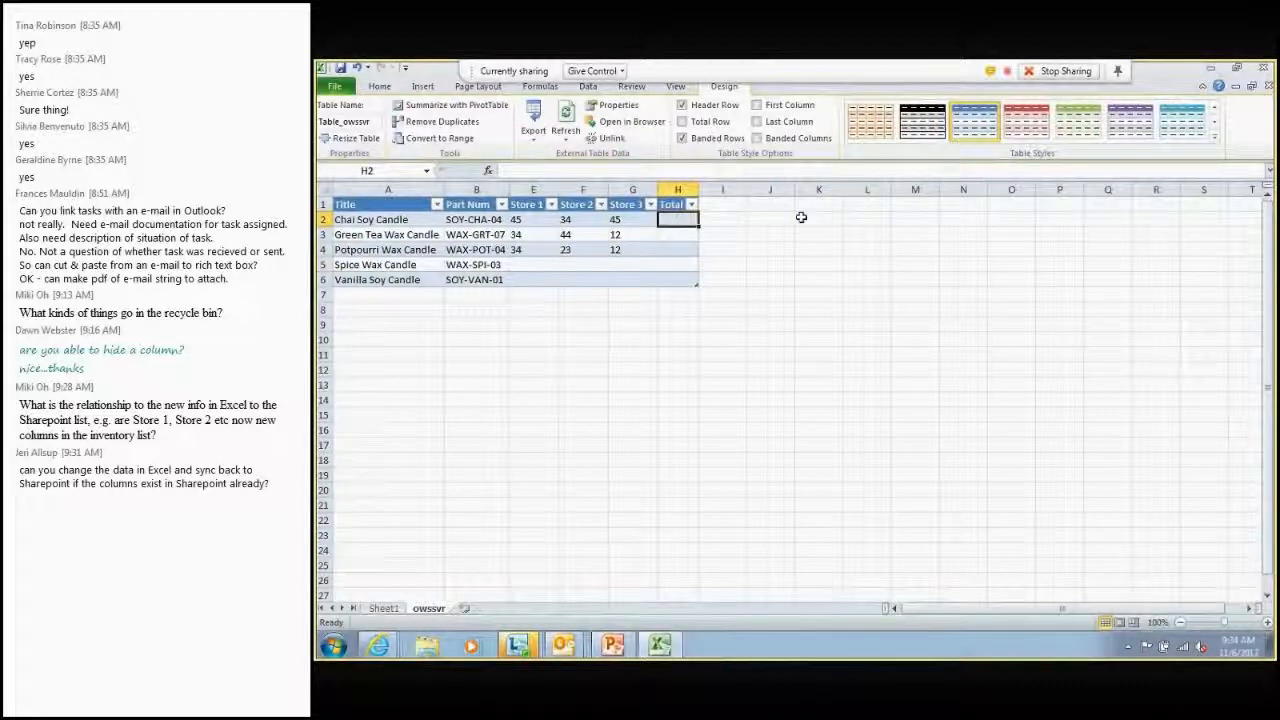
{"action": "left_click", "coordinate": [670, 189]}
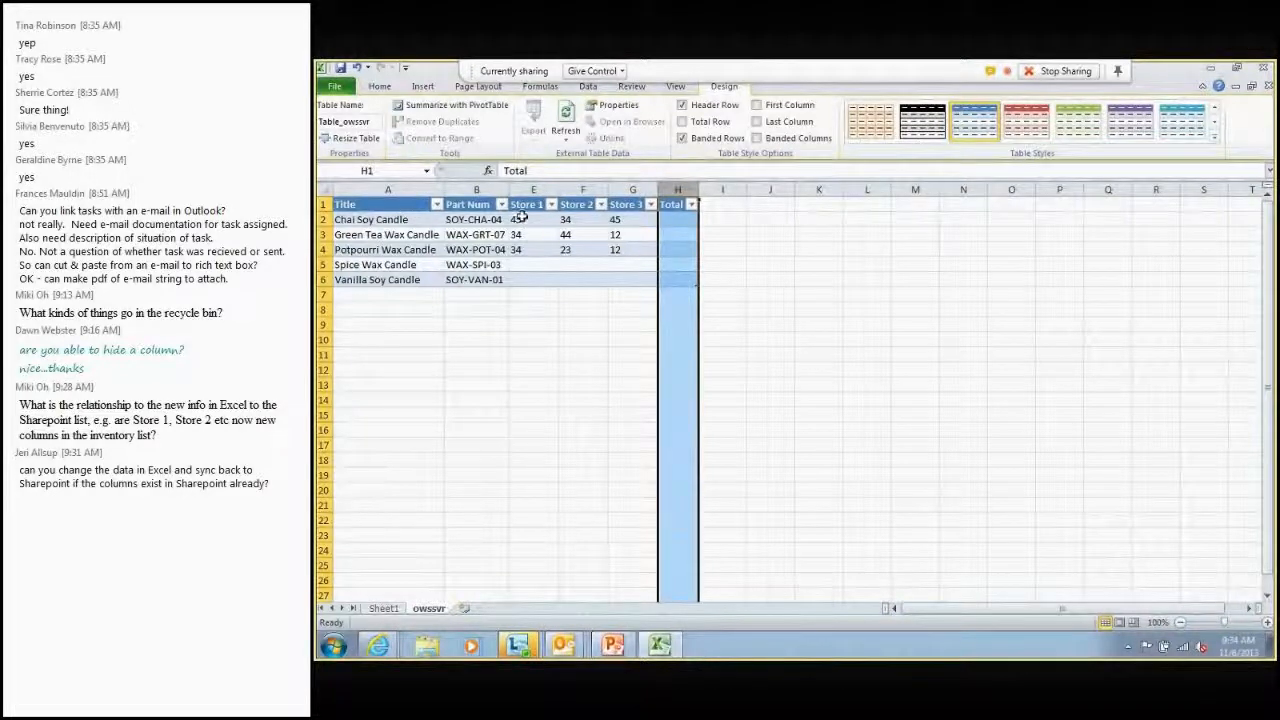
{"action": "left_click_drag", "start_coordinate": [520, 217], "coordinate": [660, 288]}
{"action": "left_click", "coordinate": [617, 326]}
{"action": "left_click_drag", "start_coordinate": [527, 218], "coordinate": [615, 281]}
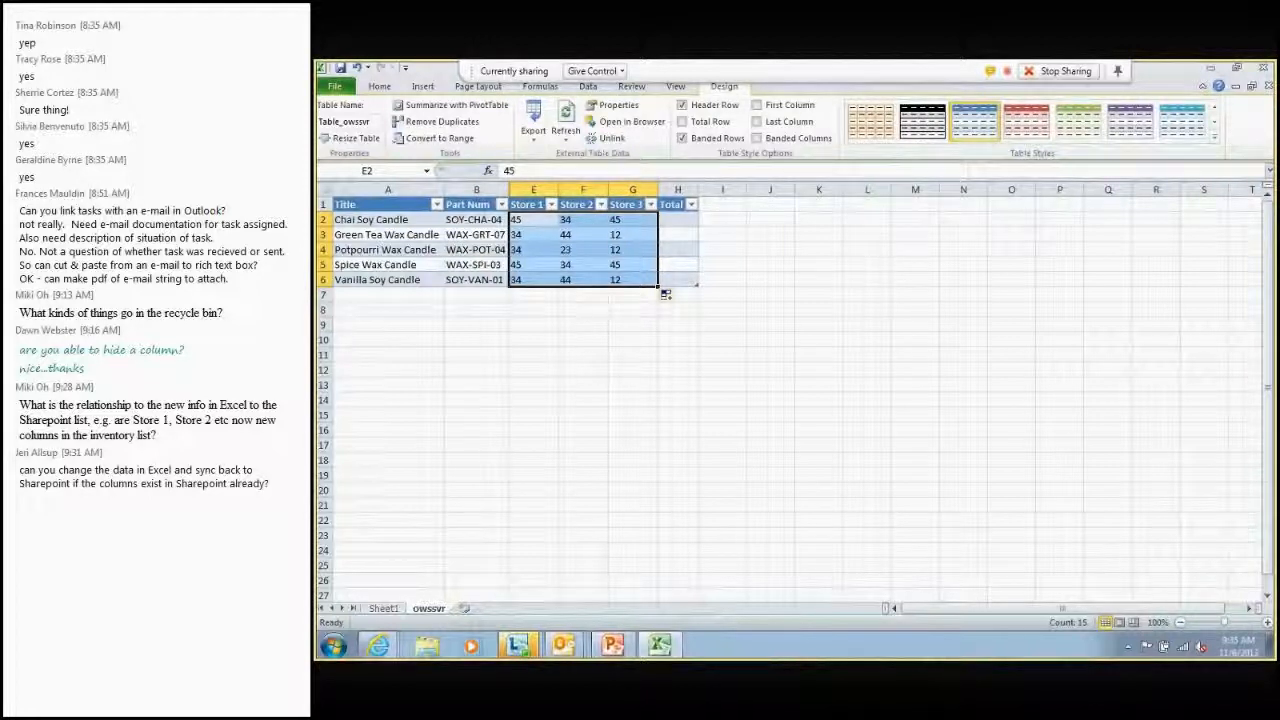
Switch to the SharePoint Inventory list in Internet Explorer and sort its items by Title in ascending order
{"action": "left_click", "coordinate": [382, 645]}
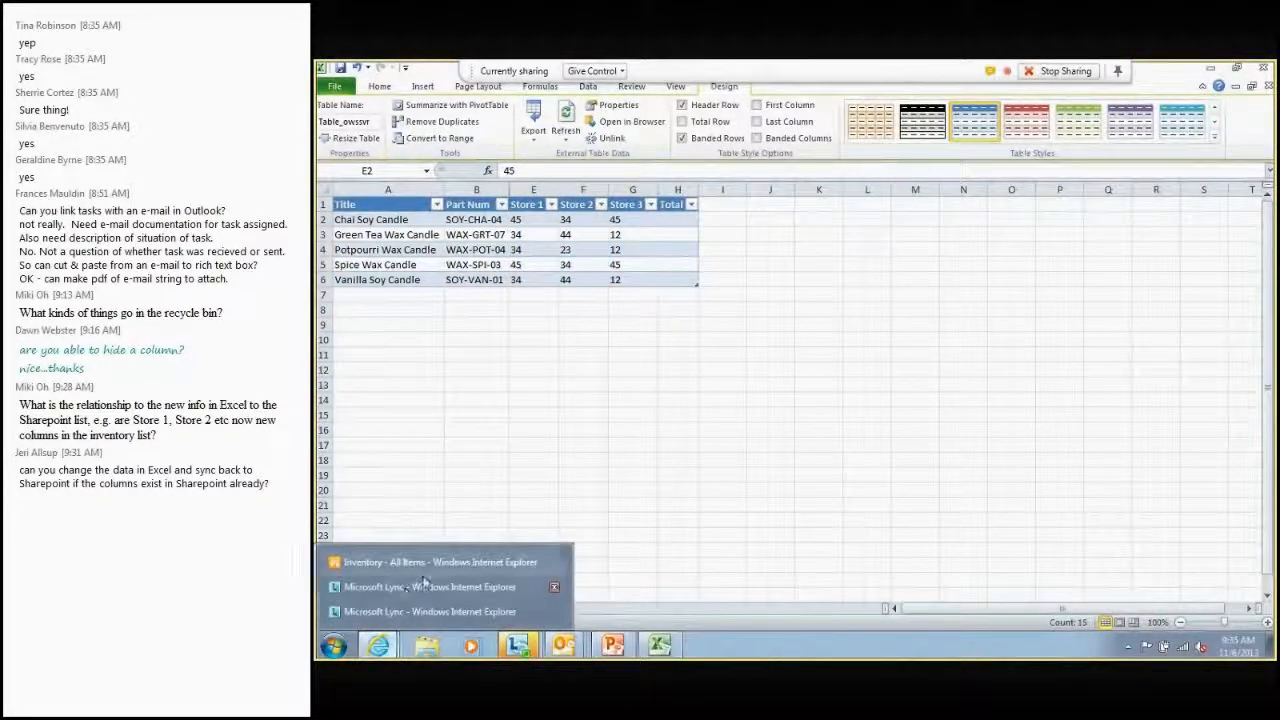
{"action": "left_click", "coordinate": [422, 585]}
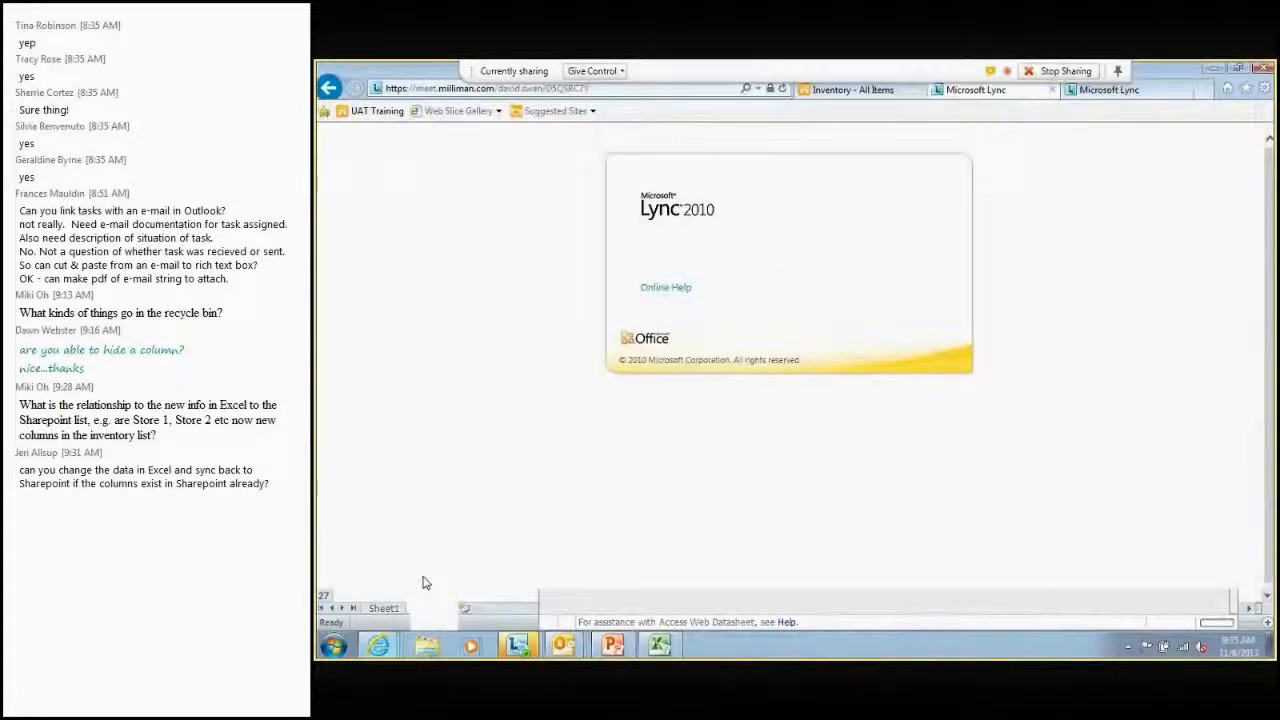
{"action": "left_click", "coordinate": [378, 645]}
{"action": "left_click", "coordinate": [384, 567]}
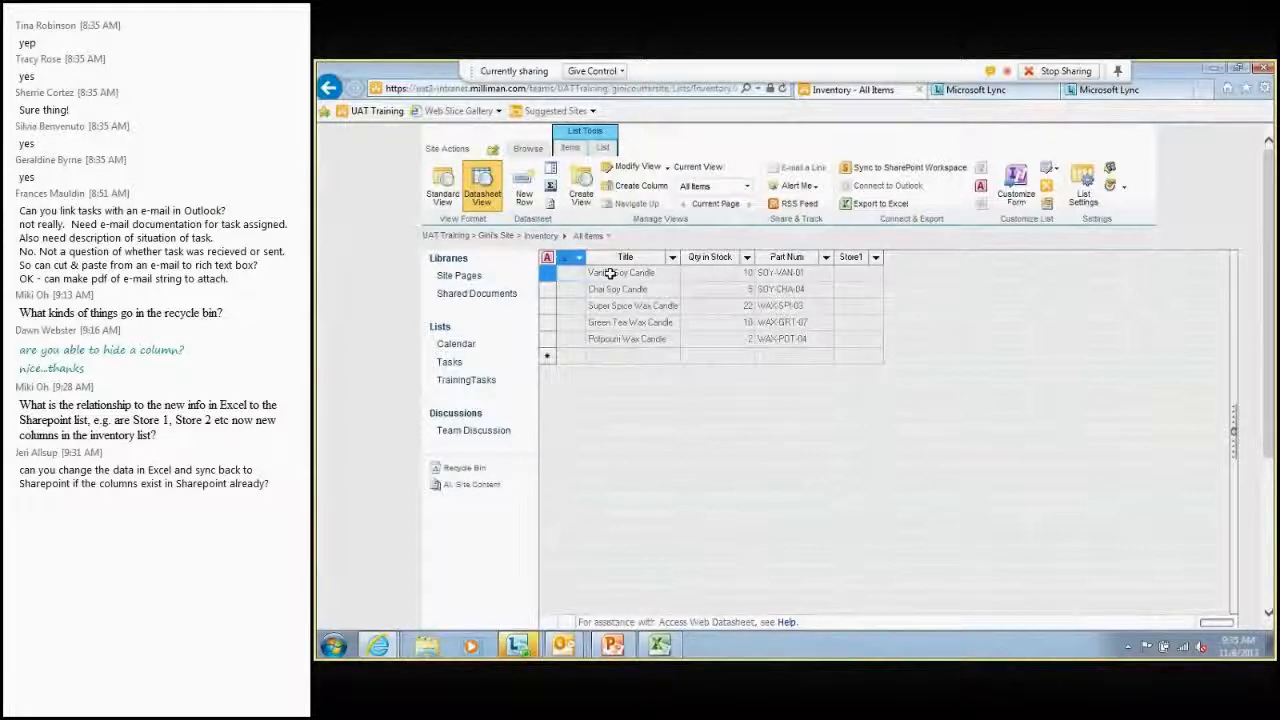
{"action": "left_click", "coordinate": [672, 257]}
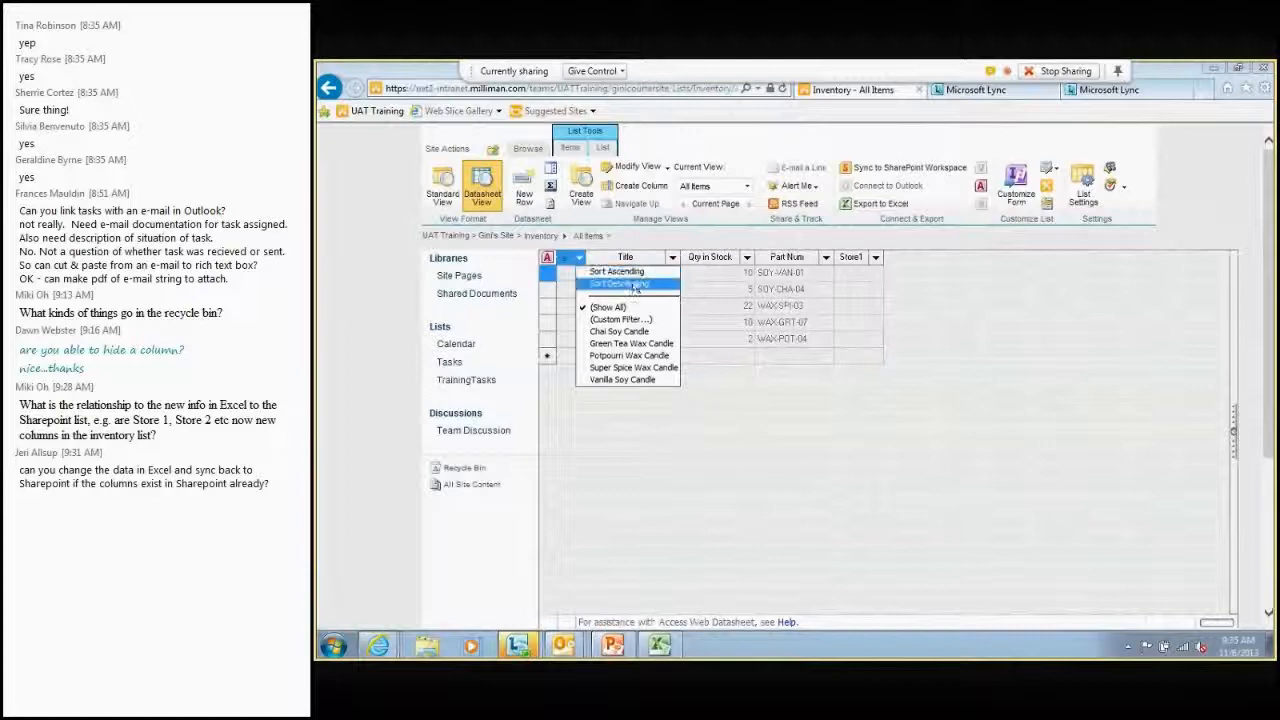
{"action": "left_click", "coordinate": [632, 274]}
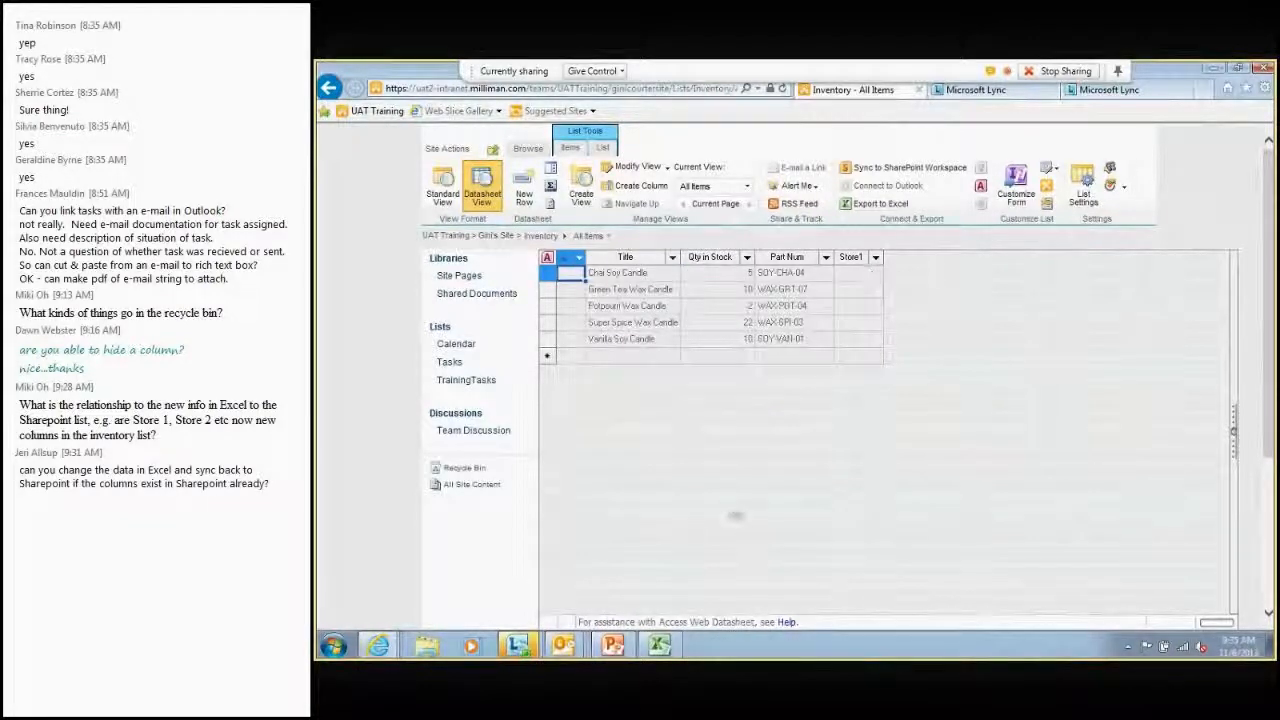
Compare the item order of the owssvr table in Excel with the sorted Inventory list in Internet Explorer
{"action": "left_click", "coordinate": [659, 645]}
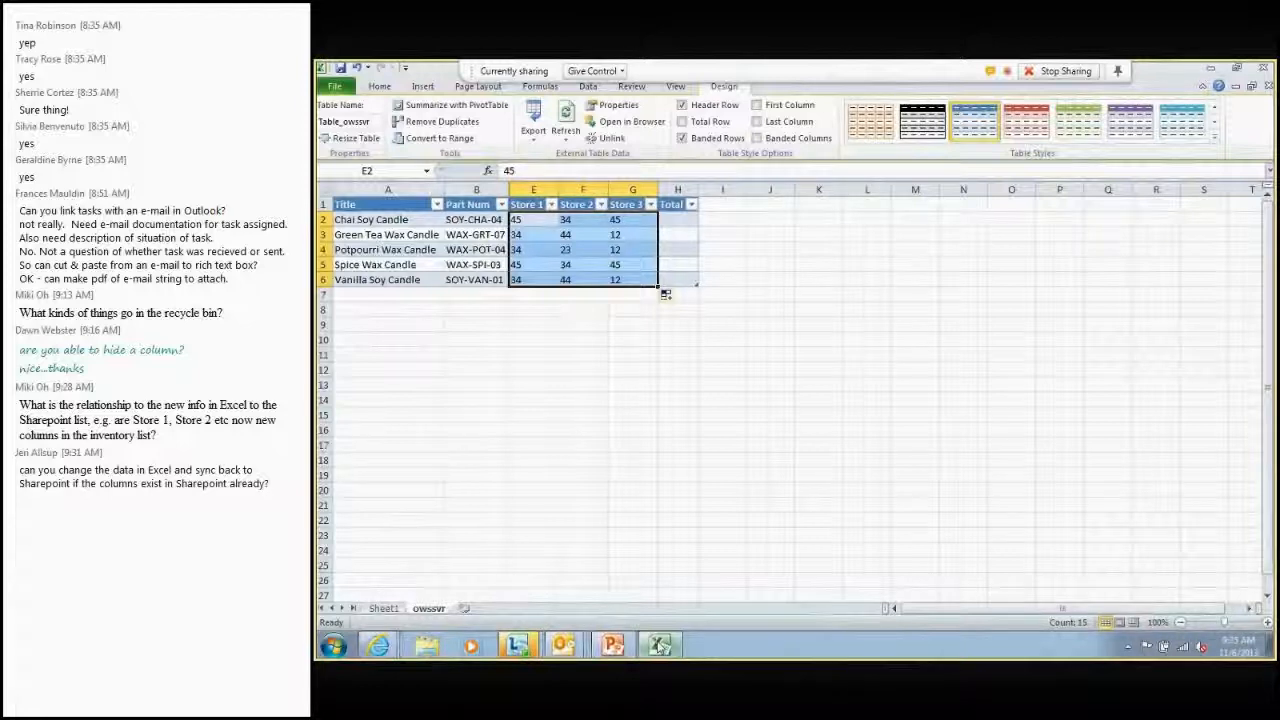
{"action": "left_click", "coordinate": [378, 645]}
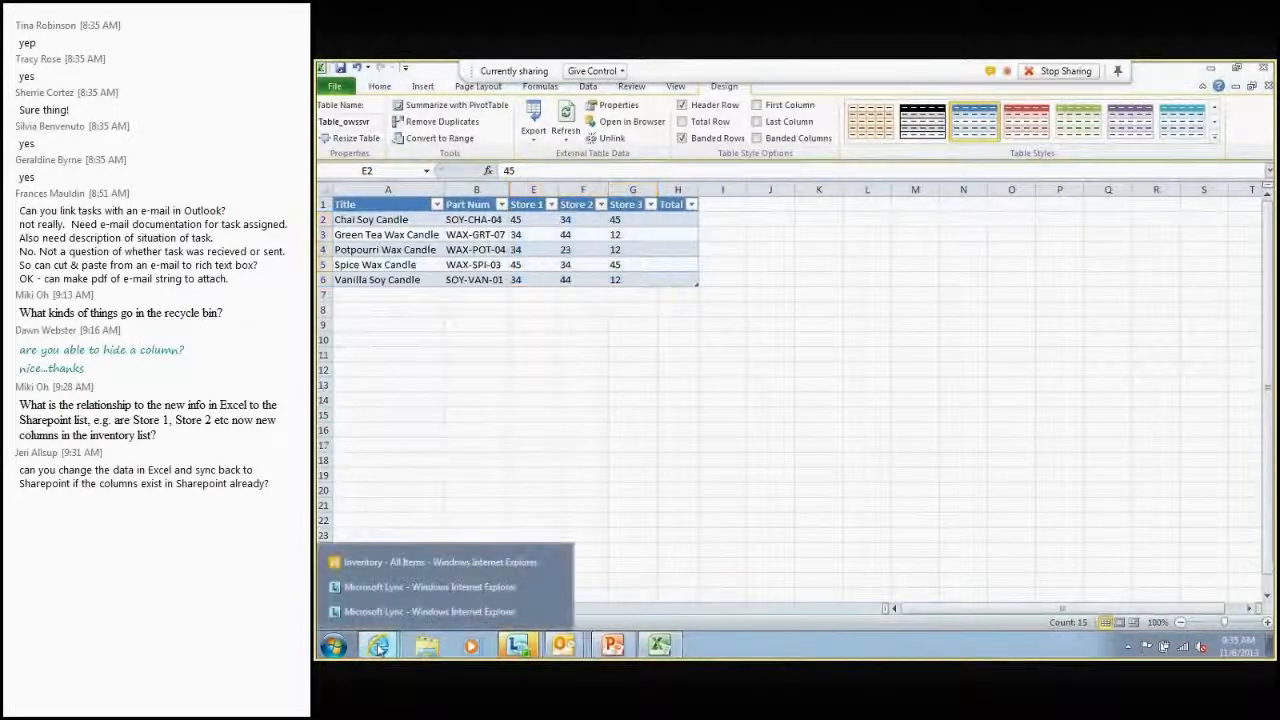
{"action": "left_click", "coordinate": [373, 563]}
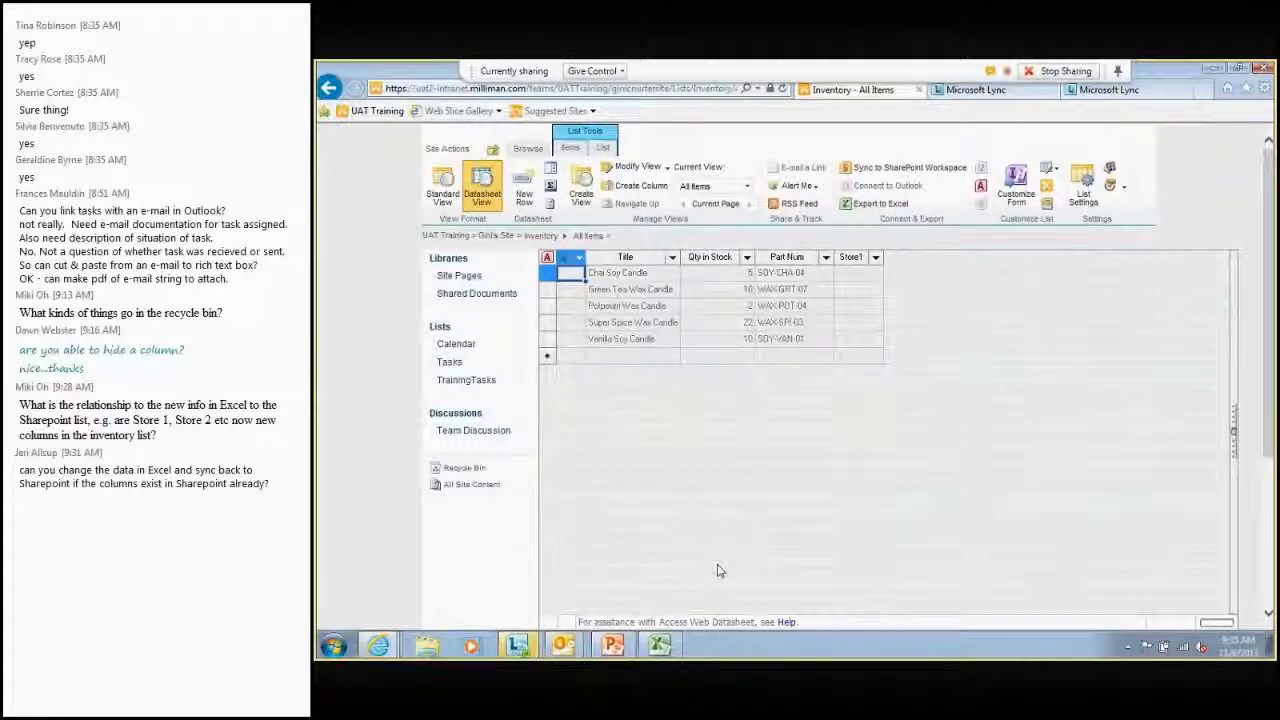
Copy the five Store 1 quantities from the owssvr table in Excel into the Store1 column of the SharePoint Inventory list
{"action": "key", "text": "alt+Tab"}
{"action": "left_click_drag", "start_coordinate": [531, 219], "coordinate": [529, 275]}
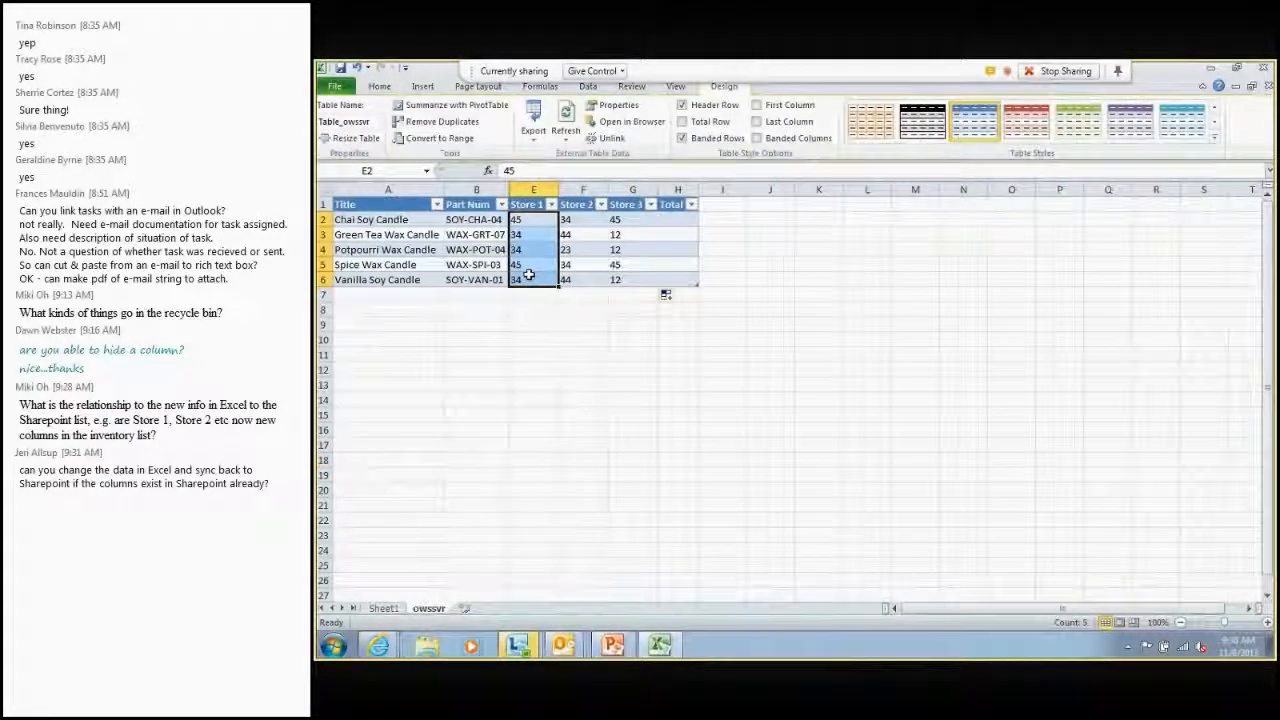
{"action": "key", "text": "ctrl+c"}
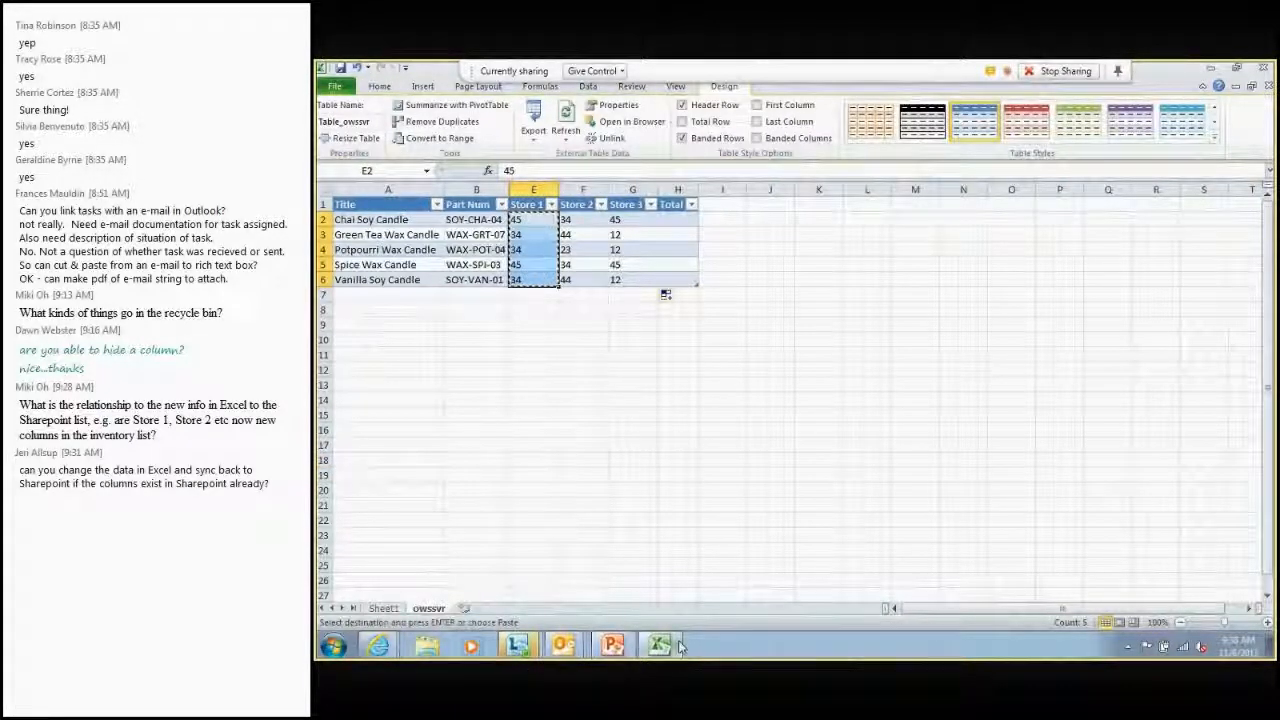
{"action": "left_click", "coordinate": [404, 645]}
{"action": "left_click", "coordinate": [388, 560]}
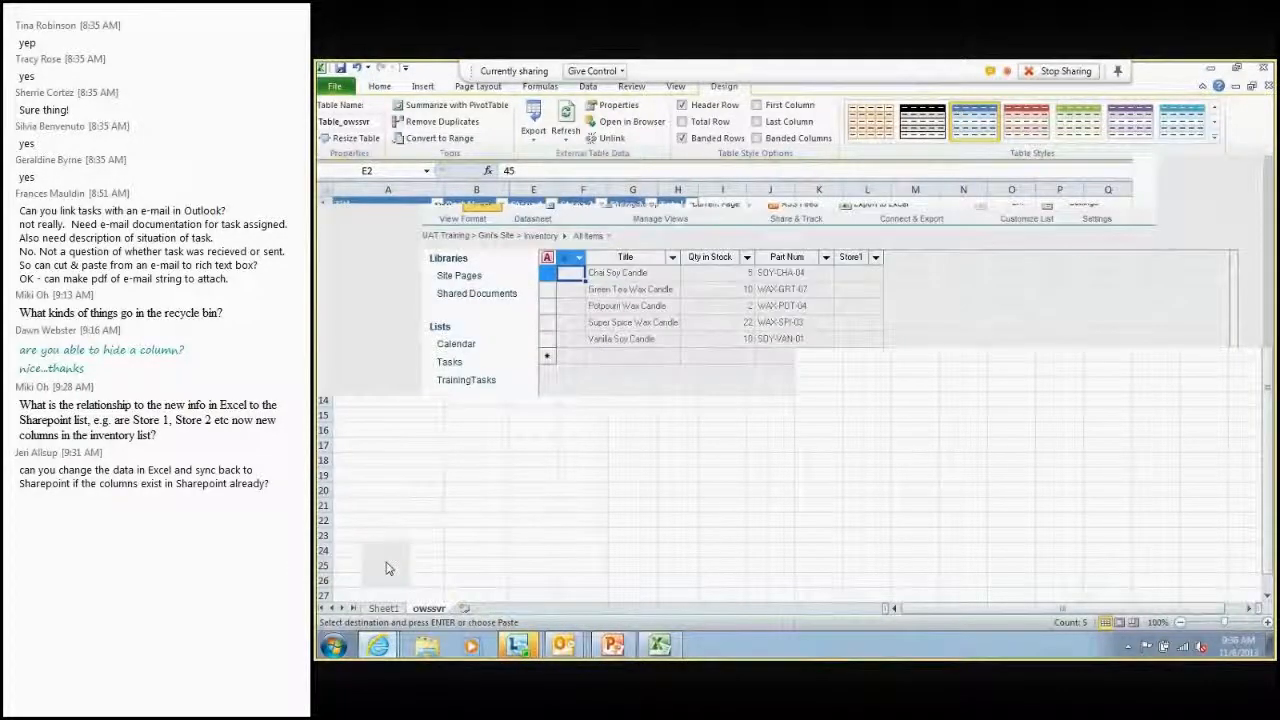
{"action": "left_click", "coordinate": [851, 257]}
{"action": "key", "text": "ctrl+v"}
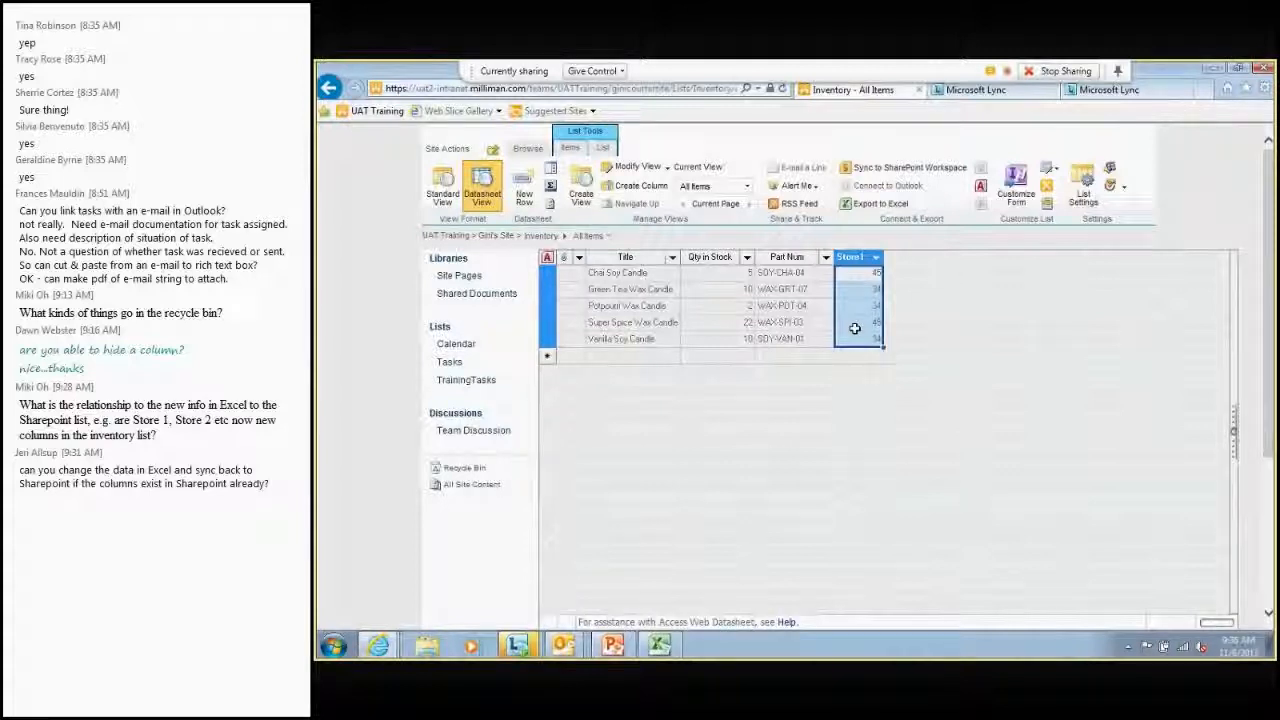